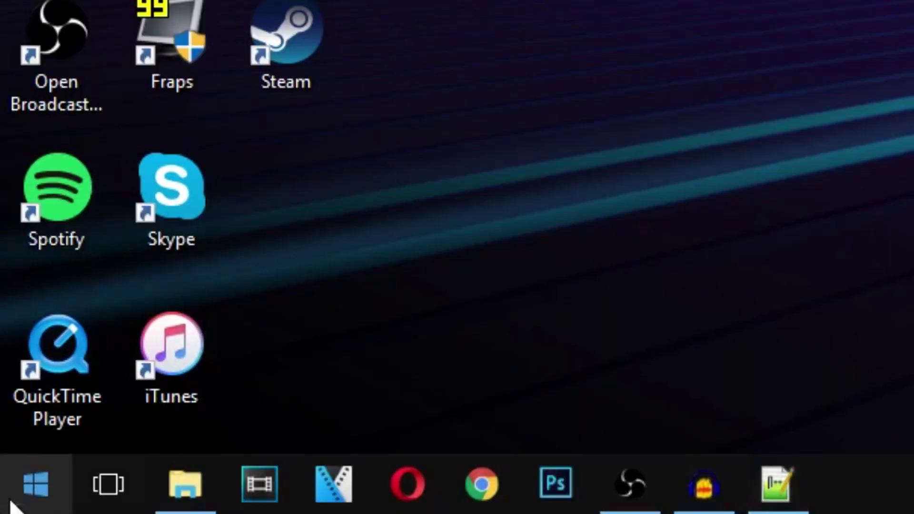
Right-click the Start button to bring up the Win+X power-user menu.
right_click(5, 507)
Go from Control Panel through System and Security to Power Options.
left_click(229, 214)
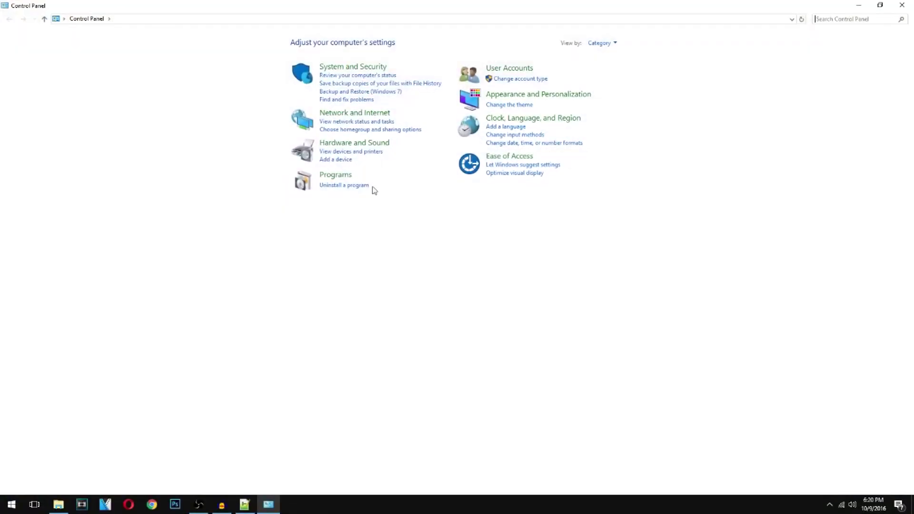
left_click(355, 69)
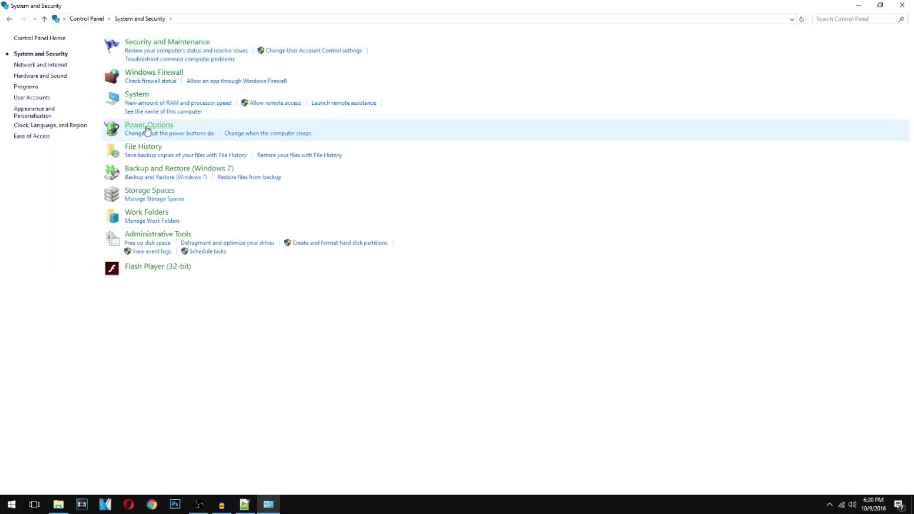
left_click(148, 126)
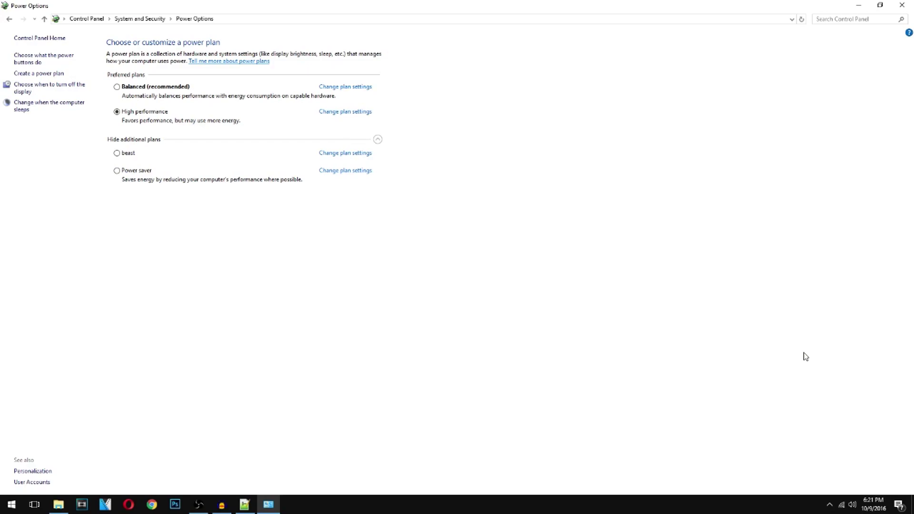
Launch ASUS Manager from the hidden notification-area icons.
left_click(831, 505)
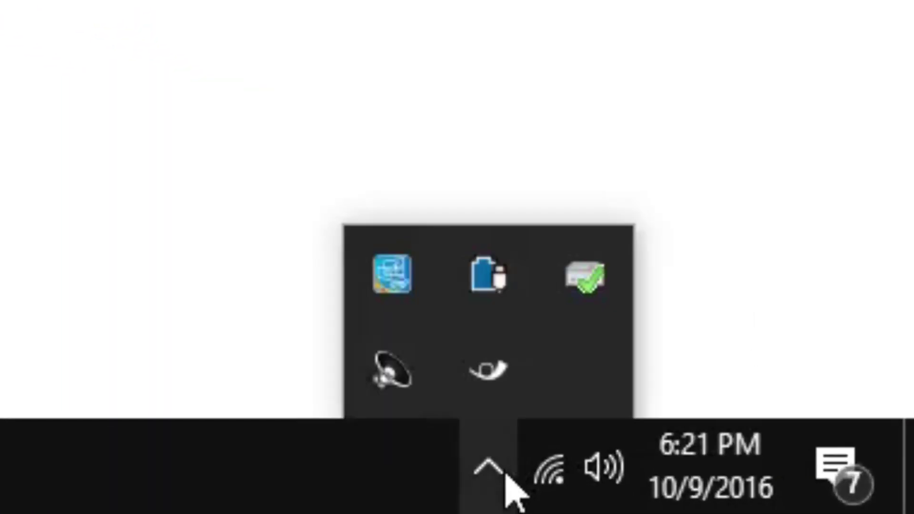
left_click(505, 485)
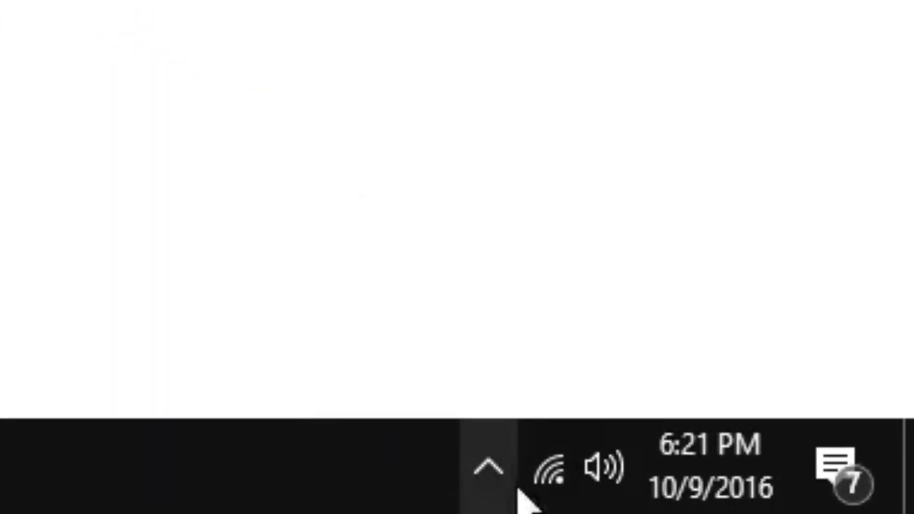
left_click(489, 497)
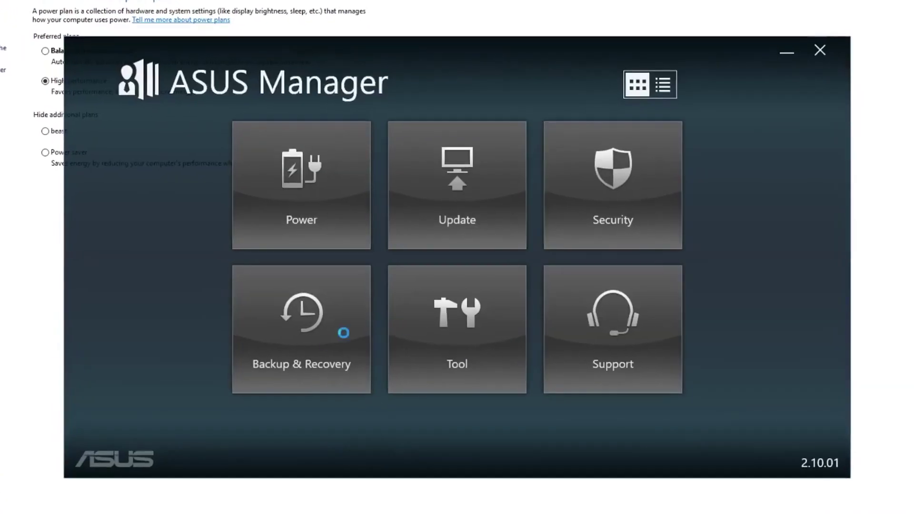
left_click(301, 184)
left_click(164, 123)
left_click(42, 40)
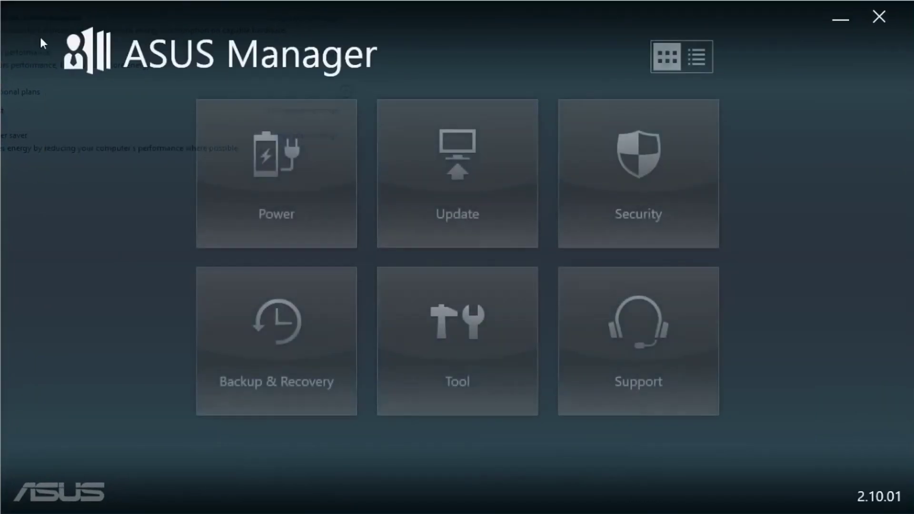
Open Power > Power Manager and keep the screen-off time at After 2 hours.
left_click(296, 200)
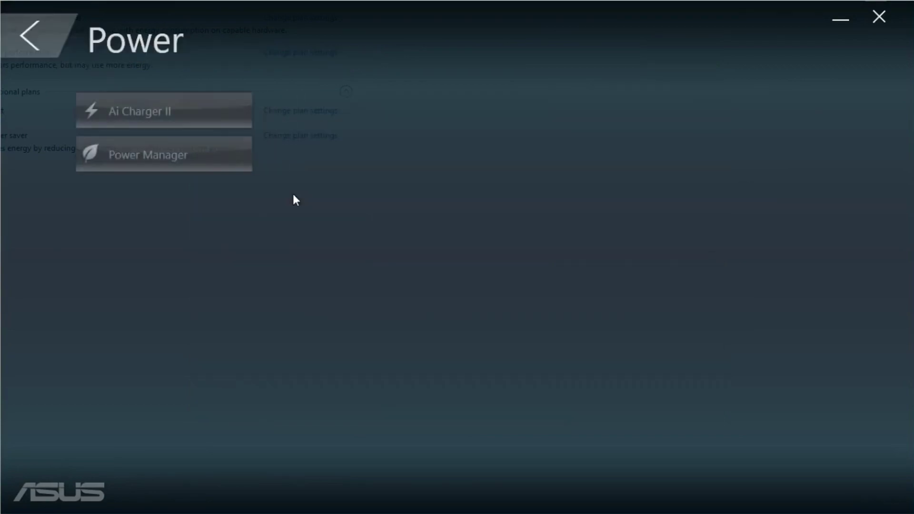
left_click(136, 119)
left_click(145, 145)
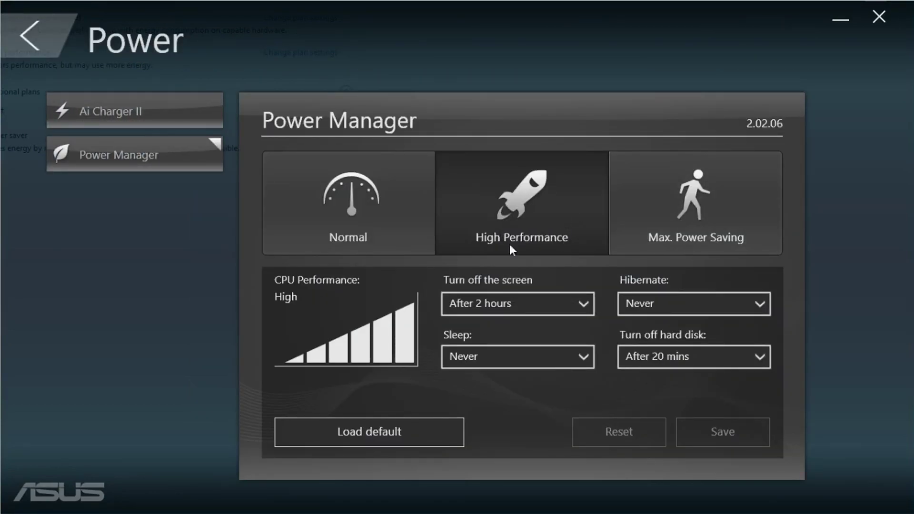
left_click(583, 296)
left_click(551, 324)
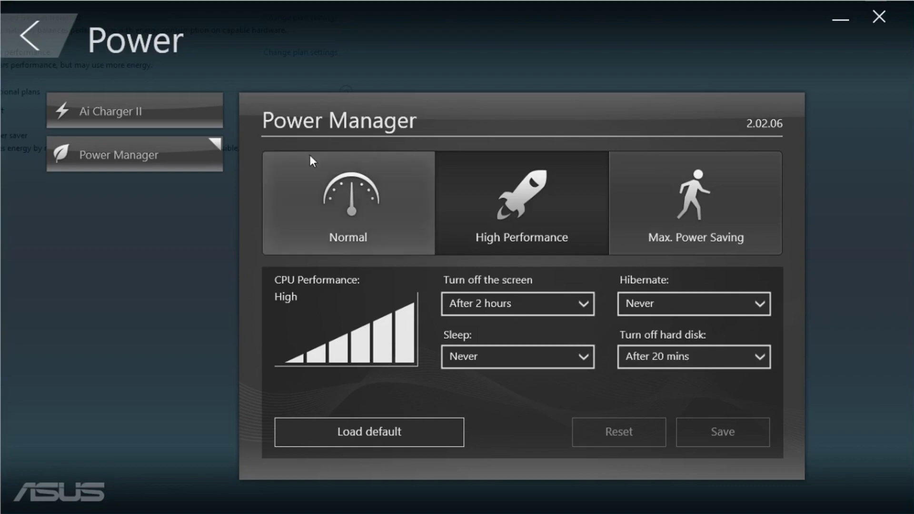
Return home, view all ASUS tools as a list with versions, then close the manager.
left_click(31, 36)
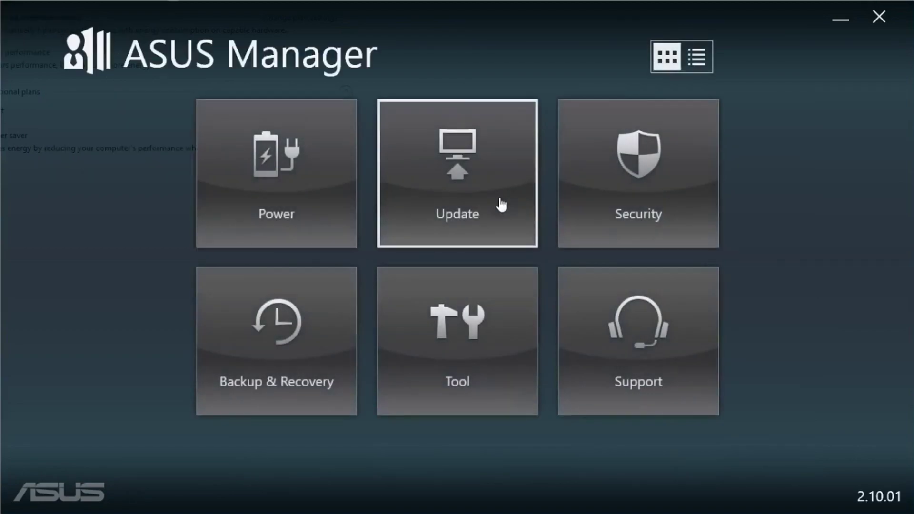
left_click(693, 65)
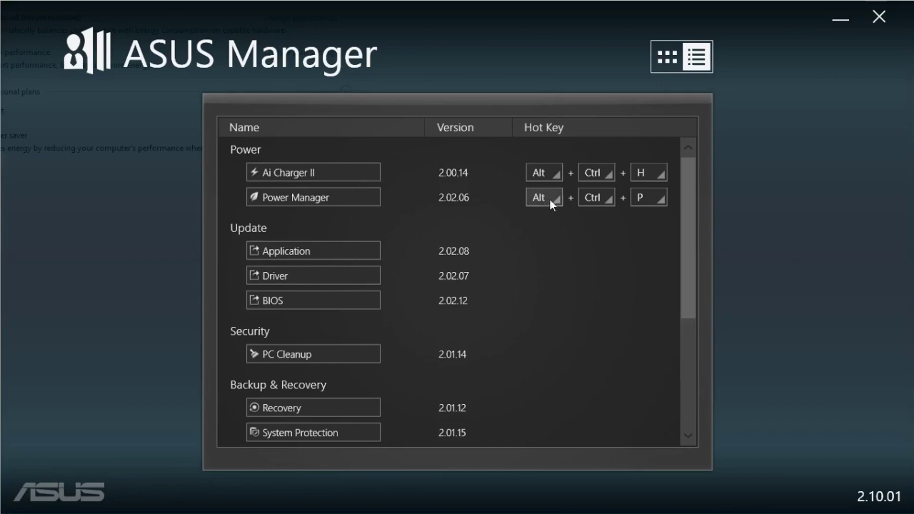
left_click(886, 29)
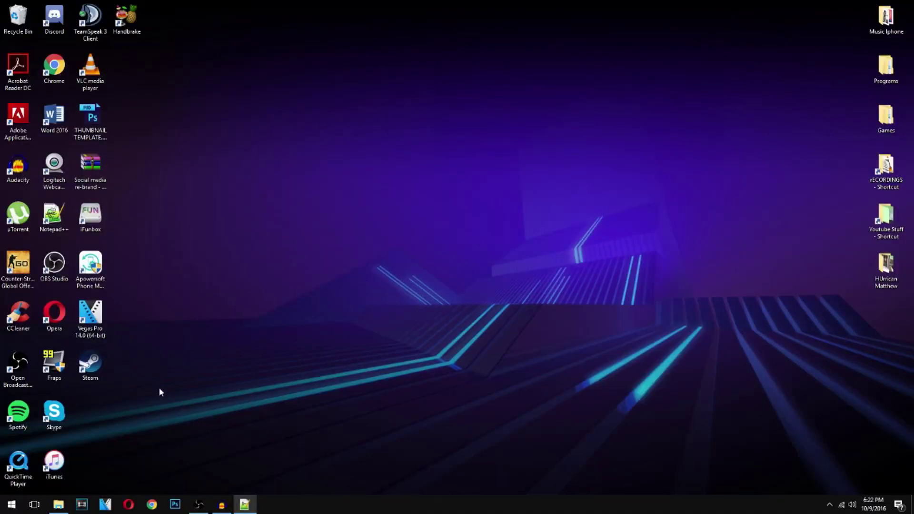
Open Control Panel from the Win+X menu, closing and reopening it once.
right_click(10, 506)
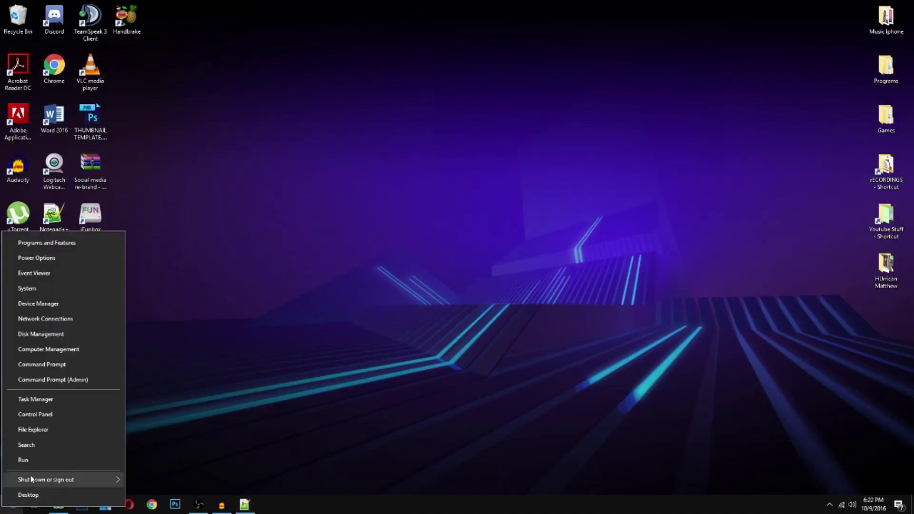
left_click(49, 418)
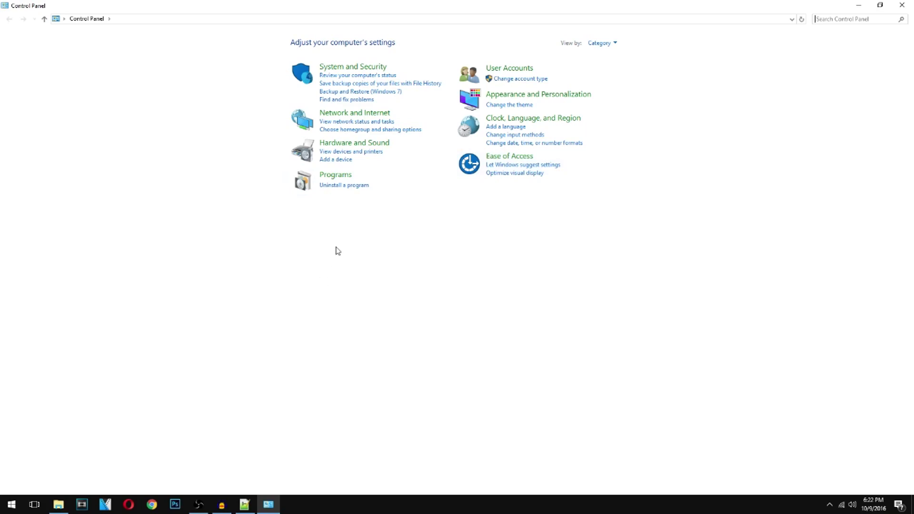
key("ctrl+f")
left_click(902, 6)
right_click(21, 508)
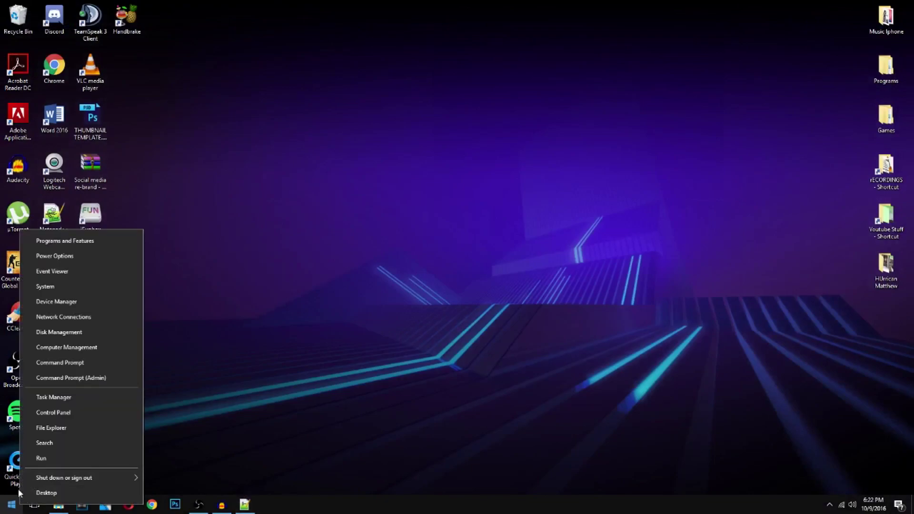
left_click(72, 412)
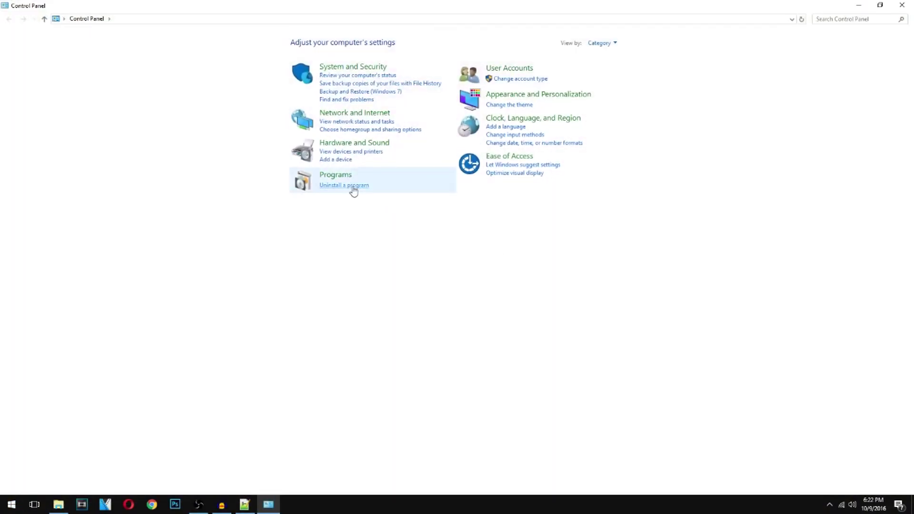
Sort installed programs by Name and remove the broken American Truck Simulator entry.
left_click(353, 188)
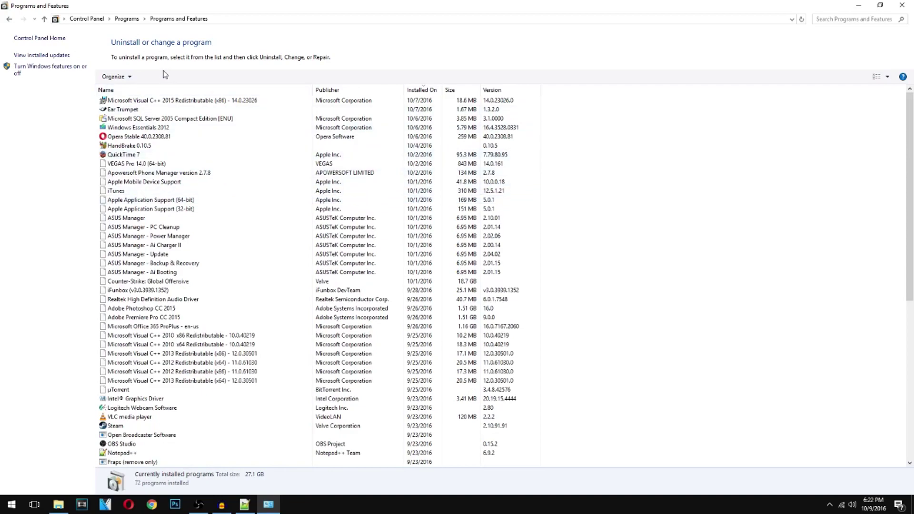
left_click(147, 90)
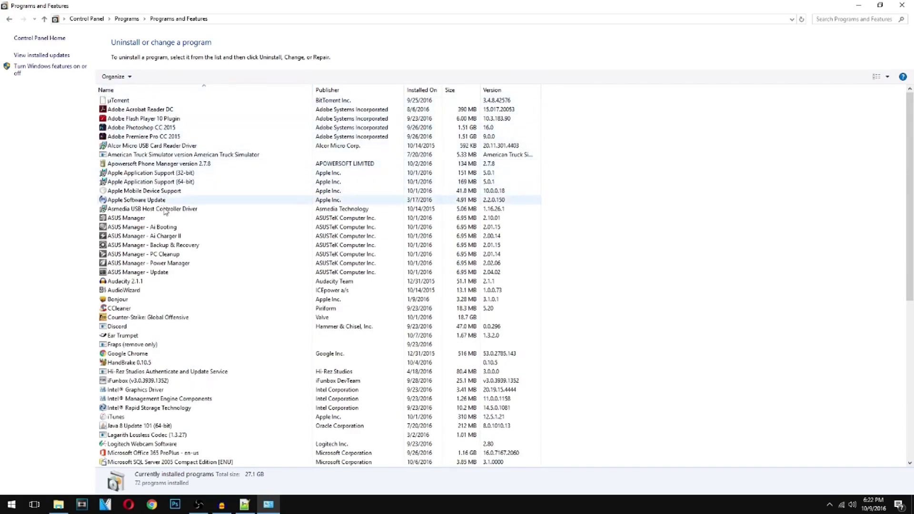
scroll(237, 257, "down", 10)
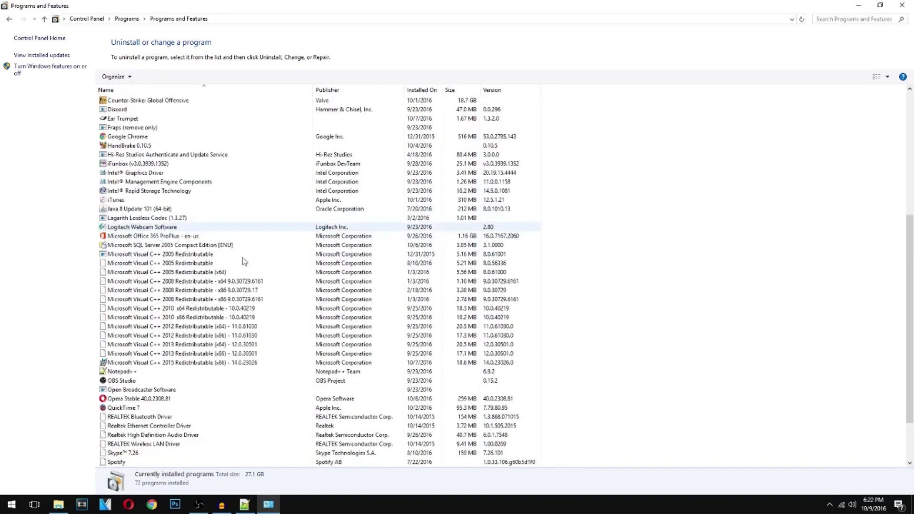
scroll(250, 257, "up", 10)
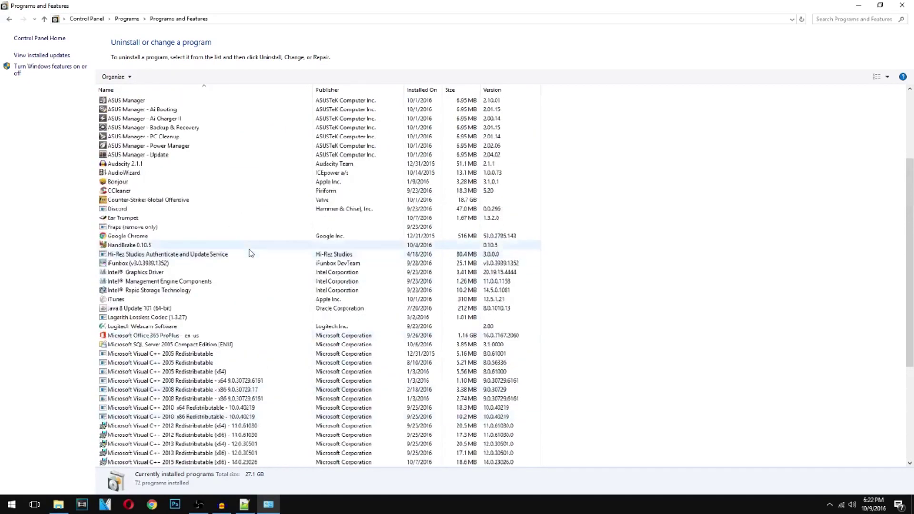
left_click(183, 155)
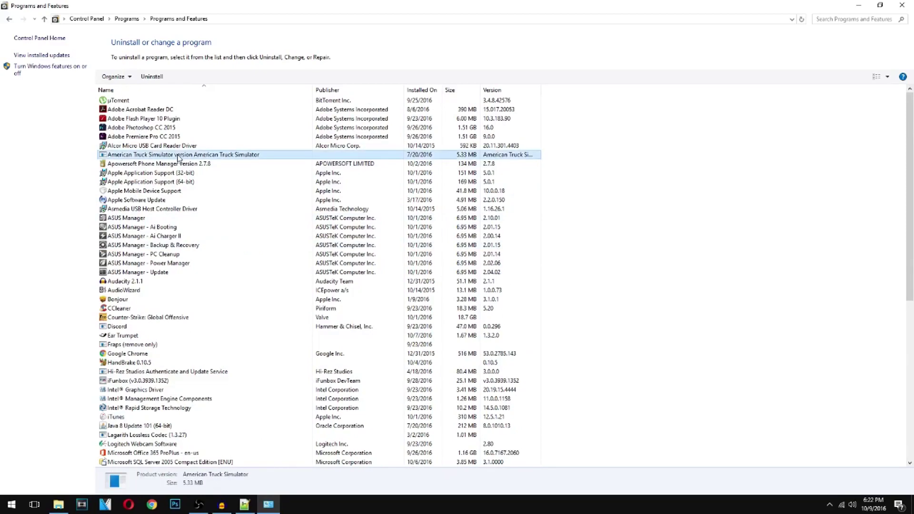
left_click(156, 80)
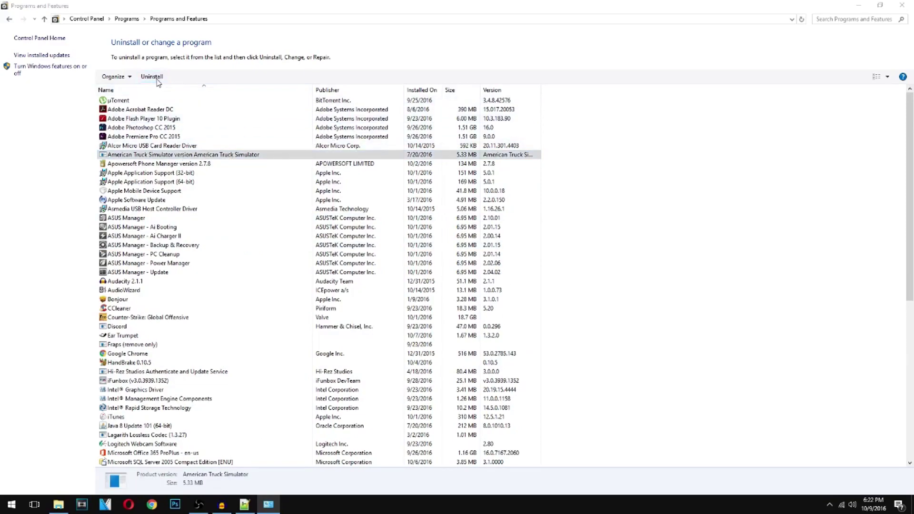
left_click(488, 272)
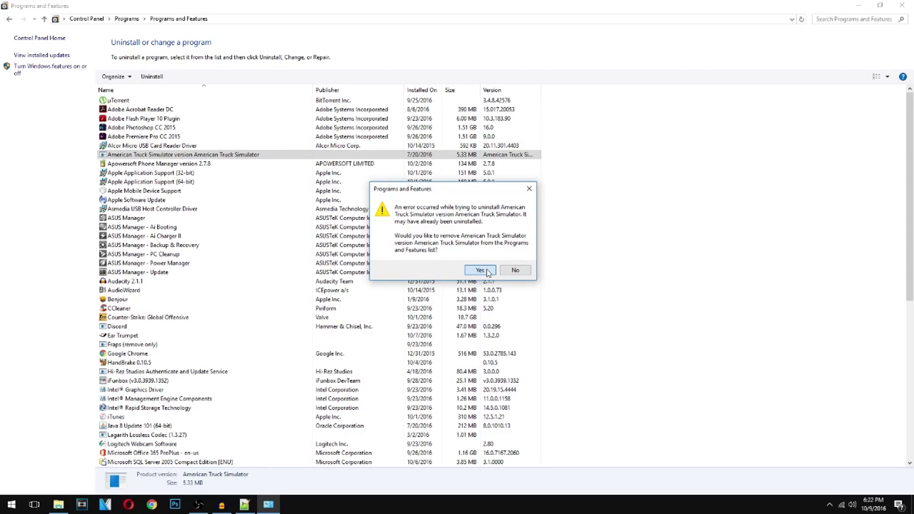
left_click(488, 273)
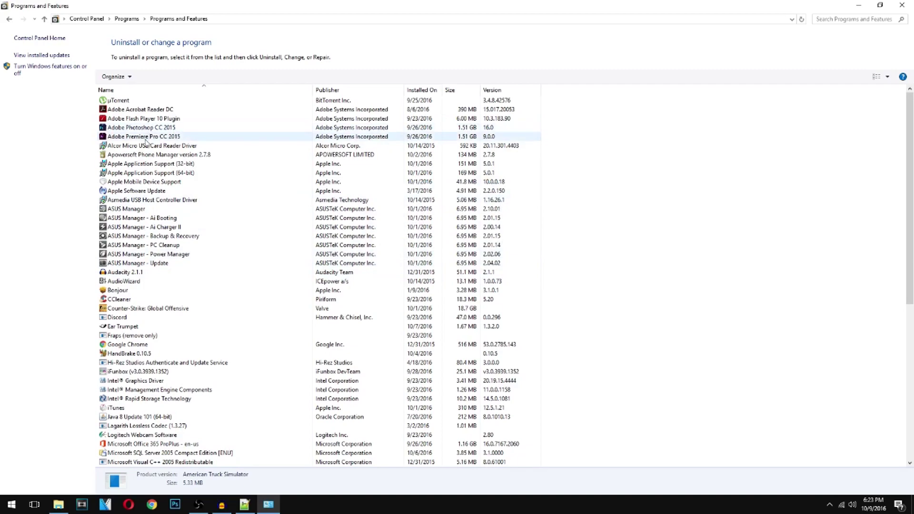
Start uninstalling Adobe Premiere Pro CC 2015, abandon it, and scroll through the list.
left_click(195, 136)
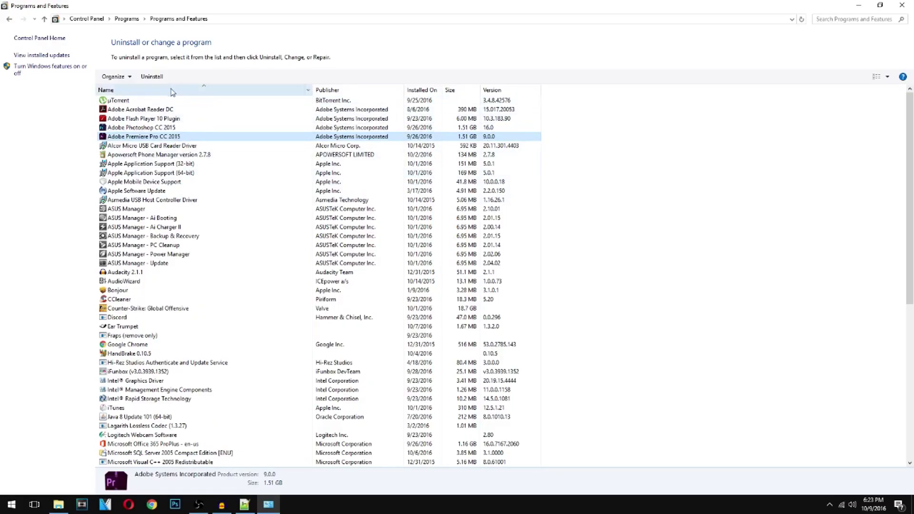
left_click(159, 78)
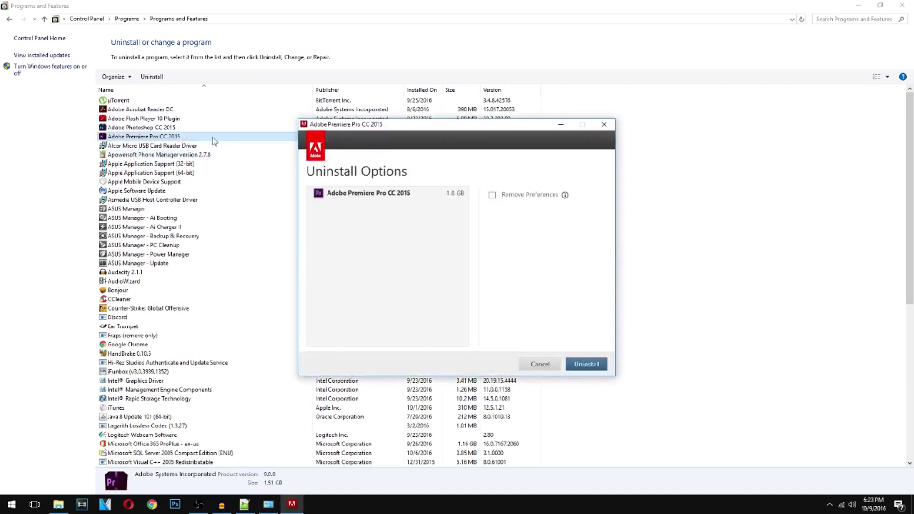
left_click(604, 124)
scroll(233, 195, "down", 5)
scroll(223, 197, "down", 5)
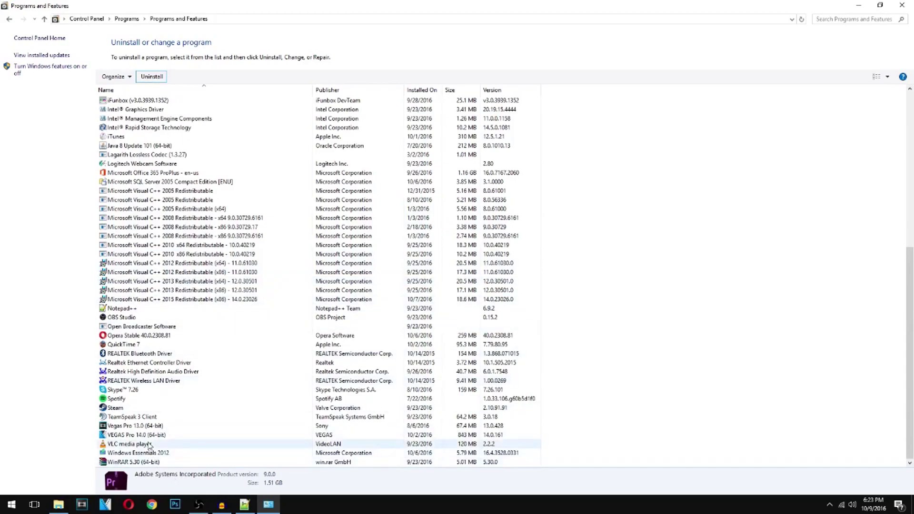
scroll(153, 442, "up", 3)
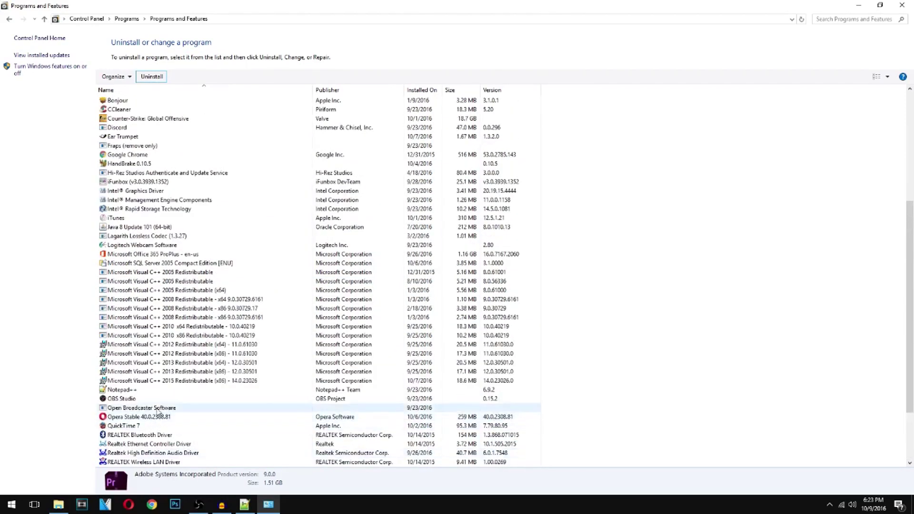
scroll(186, 367, "up", 5)
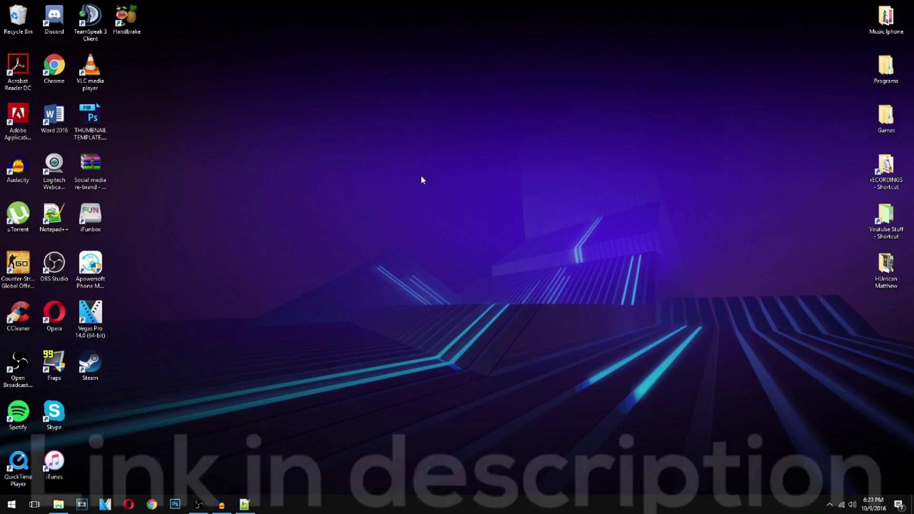
Launch CCleaner, decline the new-version download, and reposition the window.
double_click(19, 314)
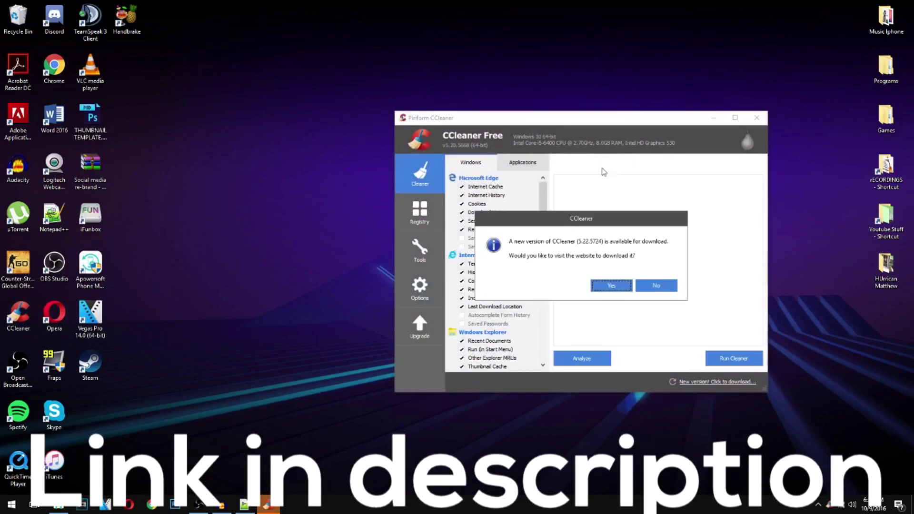
left_click(649, 284)
left_click_drag(565, 125, 393, 1)
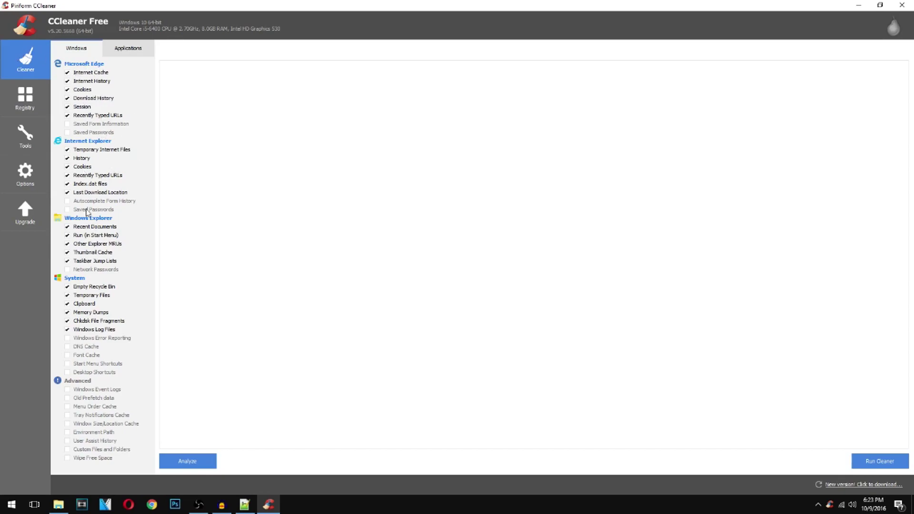
Browse the installed programs in CCleaner's Tools > Uninstall list.
left_click(33, 141)
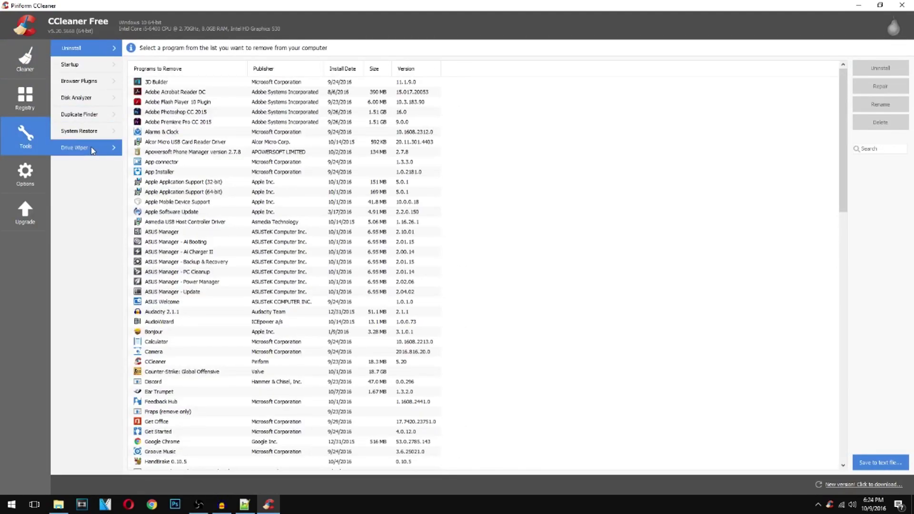
scroll(221, 240, "down", 10)
scroll(221, 240, "up", 10)
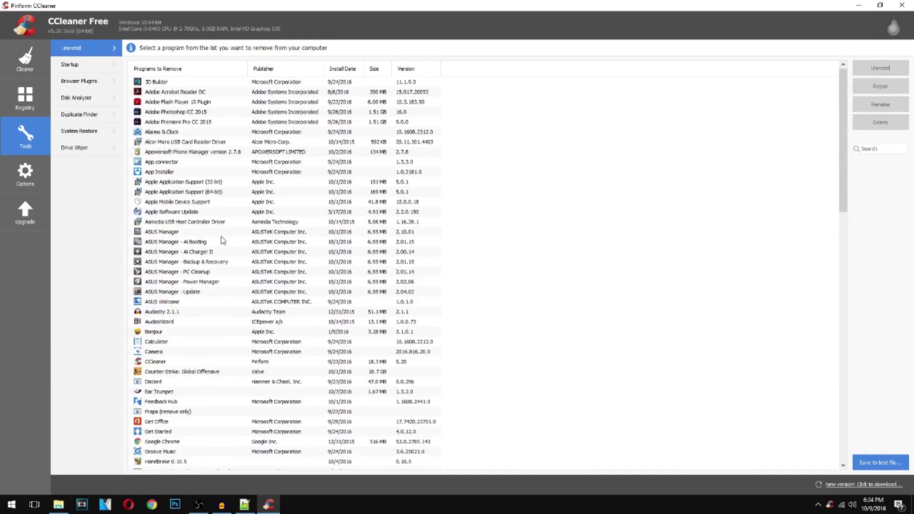
scroll(214, 317, "down", 7)
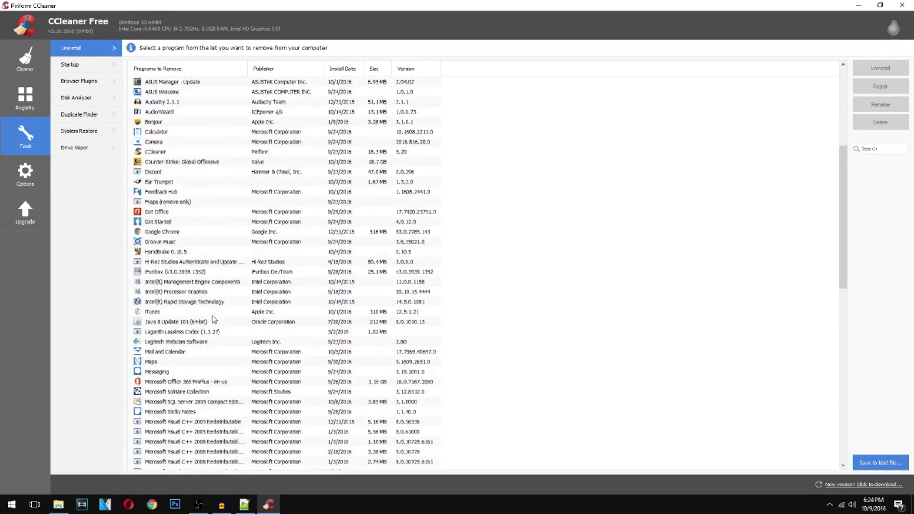
scroll(213, 319, "down", 20)
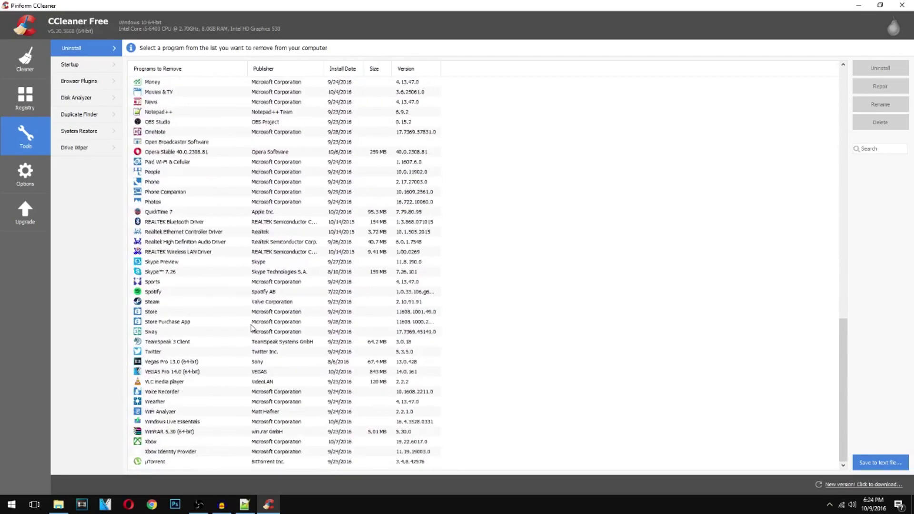
scroll(196, 408, "up", 7)
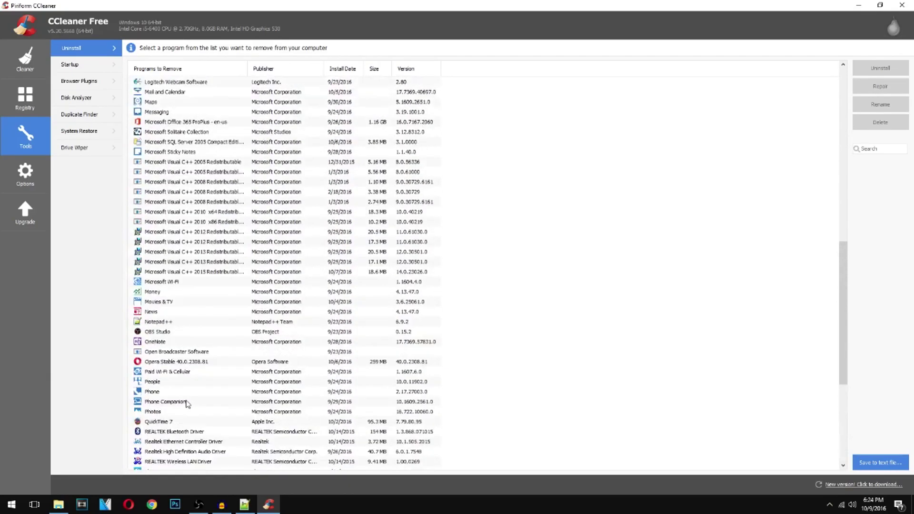
scroll(186, 404, "up", 20)
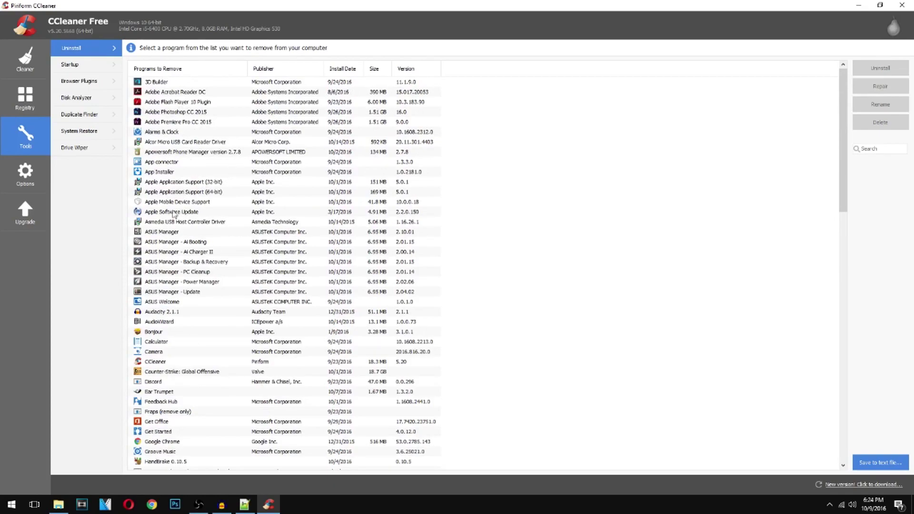
scroll(230, 331, "down", 5)
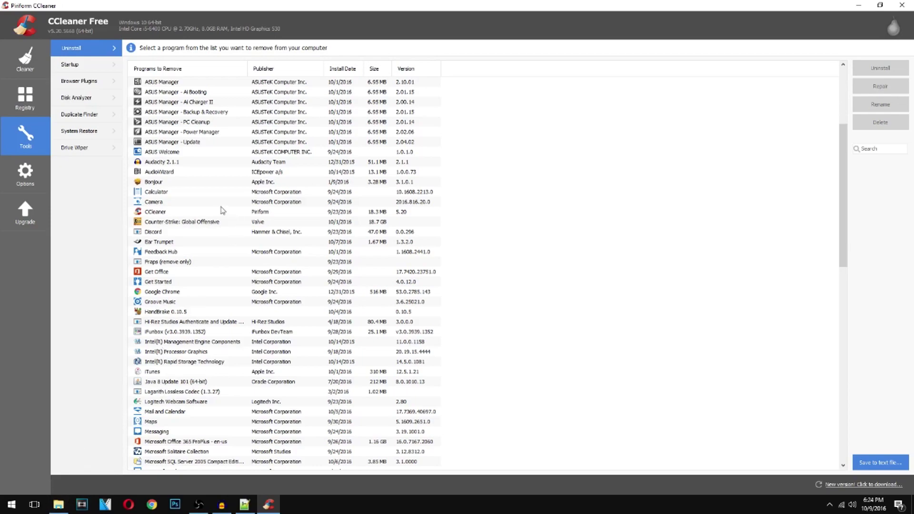
scroll(222, 210, "up", 5)
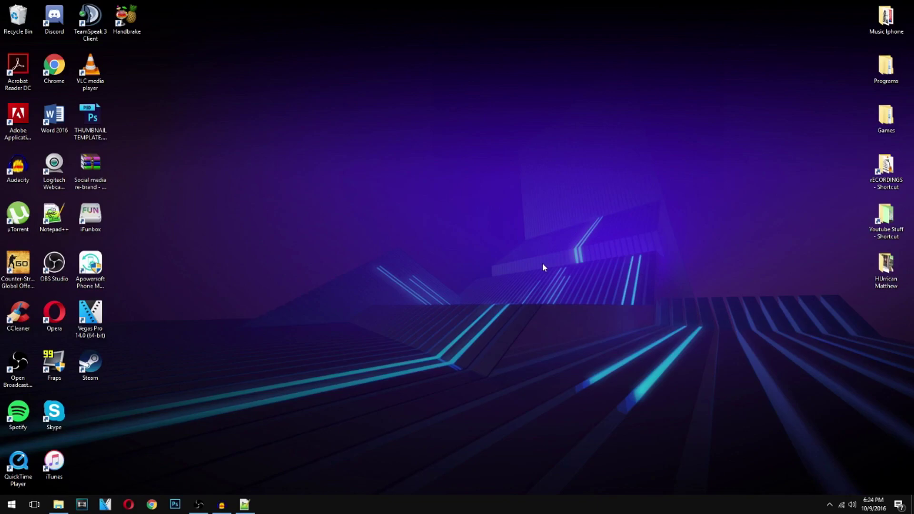
Launch Run via a Start search for 'run', centre it, and enter %temp%.
key("super+r")
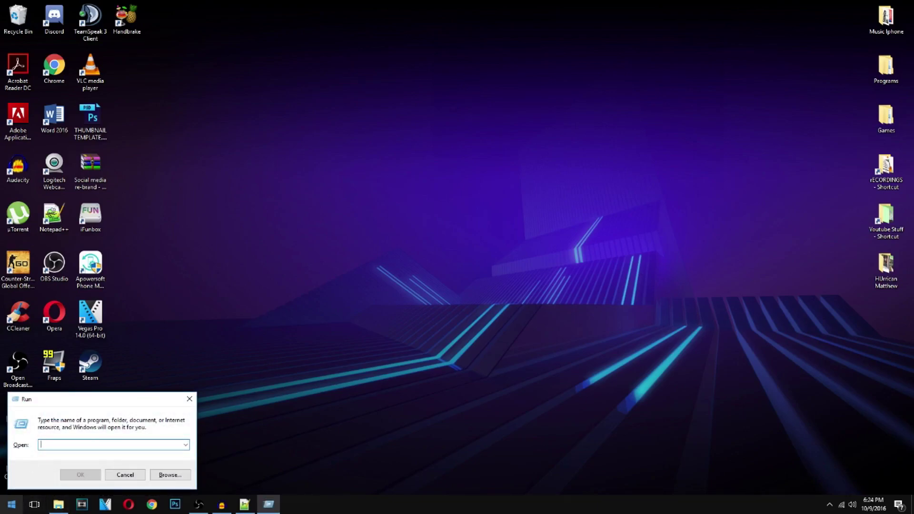
left_click(13, 511)
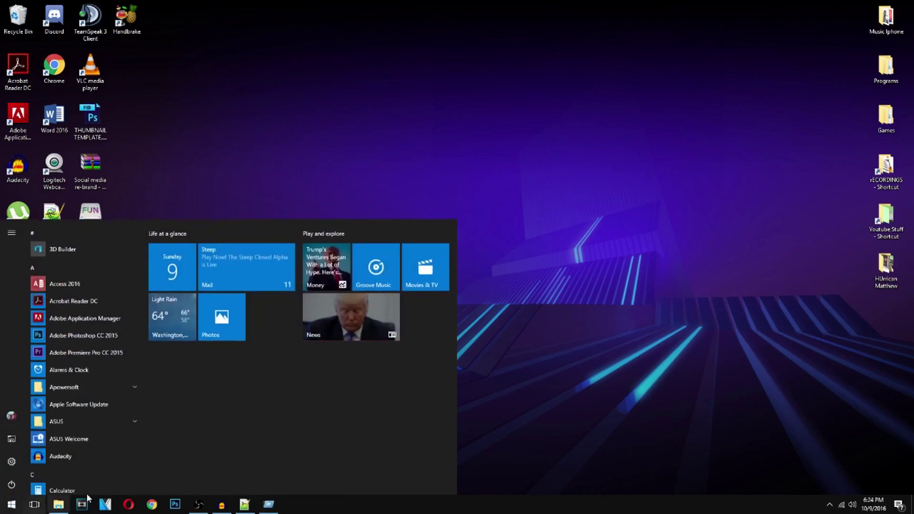
type("run")
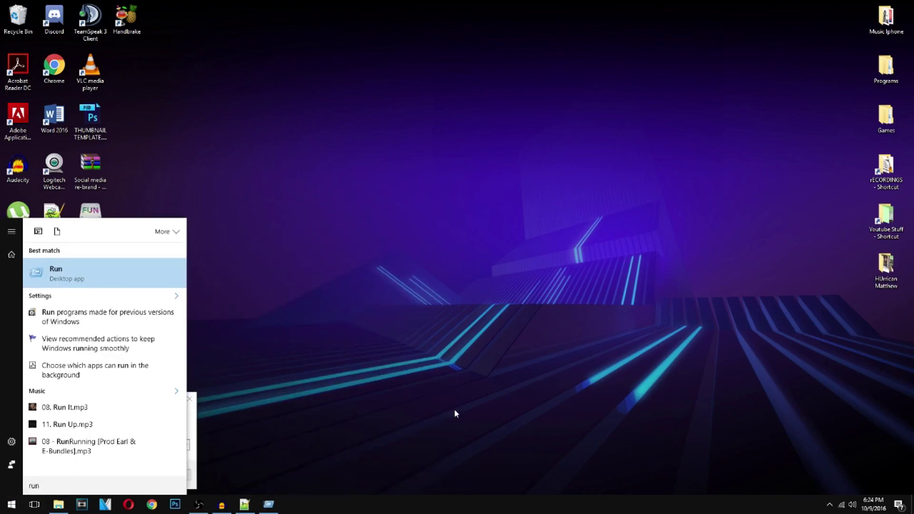
left_click(81, 288)
left_click_drag(89, 402, 396, 149)
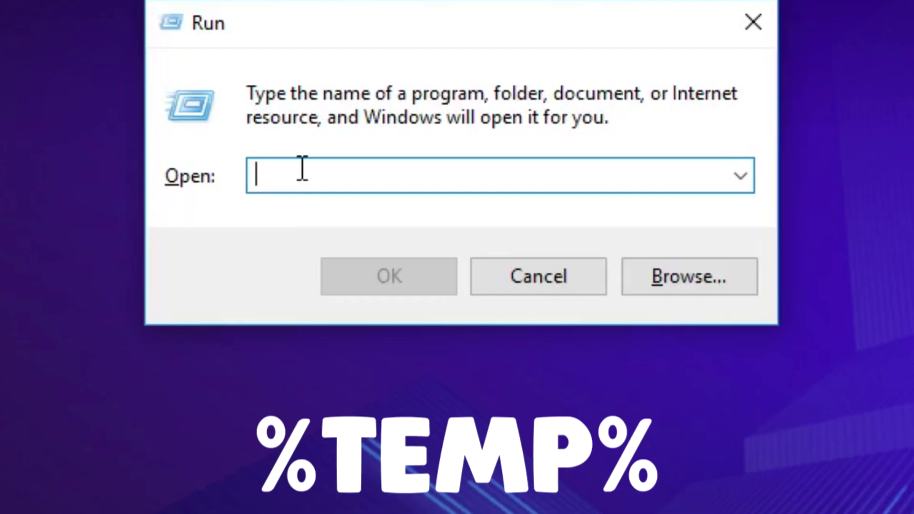
type("%temp%")
Open the Temp folder from Run and maximize the Explorer window.
left_click(381, 286)
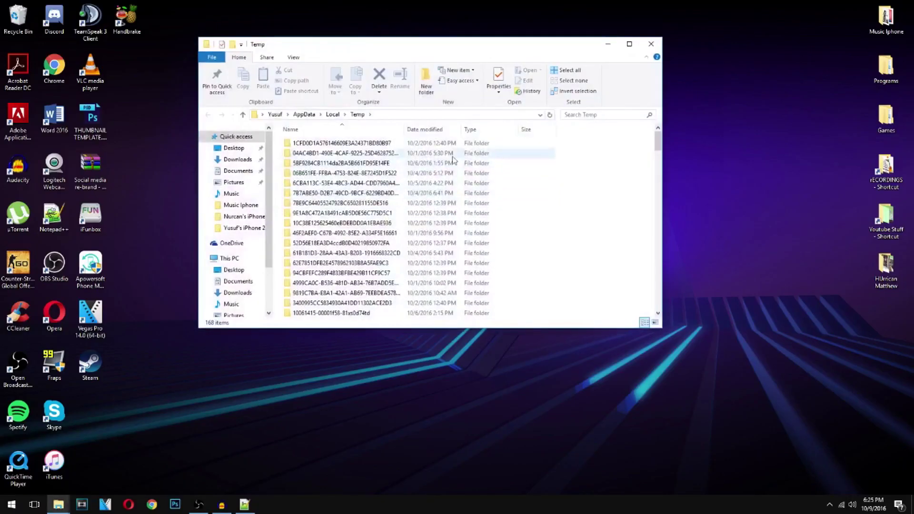
scroll(361, 181, "down", 15)
scroll(362, 181, "down", 18)
scroll(361, 182, "down", 15)
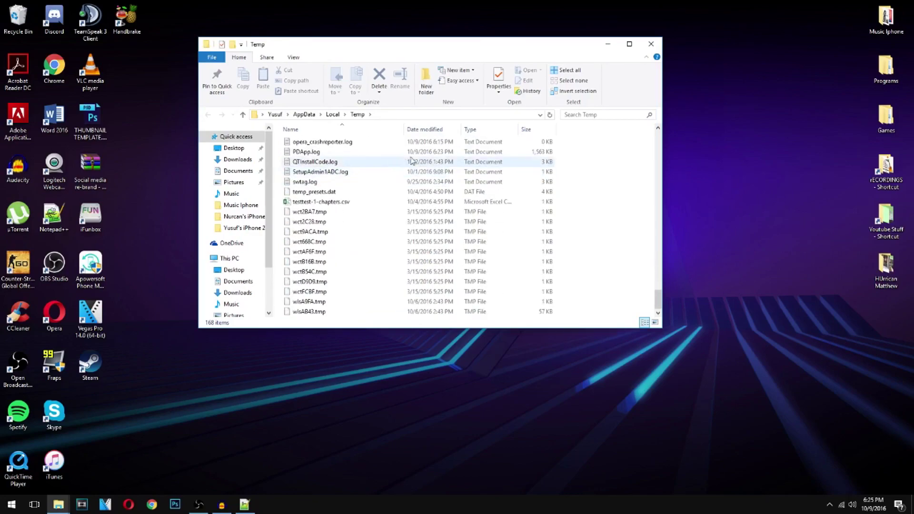
left_click(629, 44)
scroll(228, 370, "up", 20)
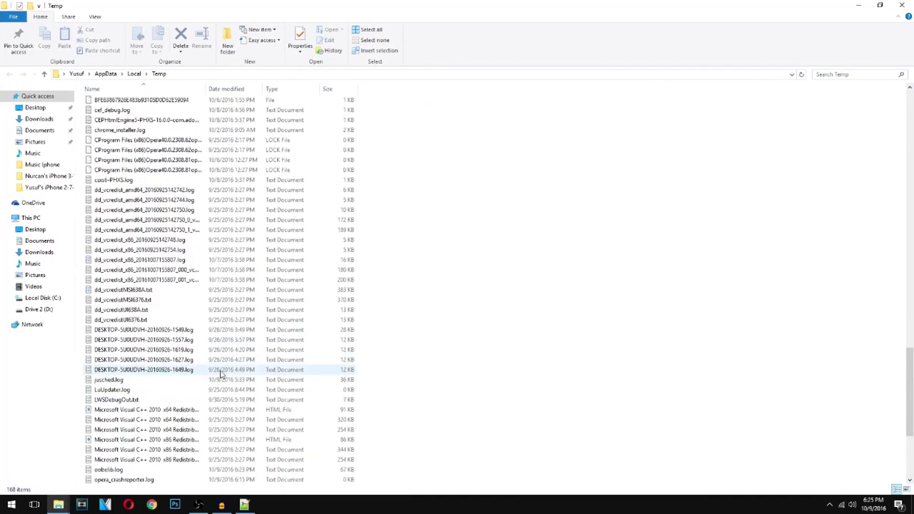
scroll(229, 370, "up", 18)
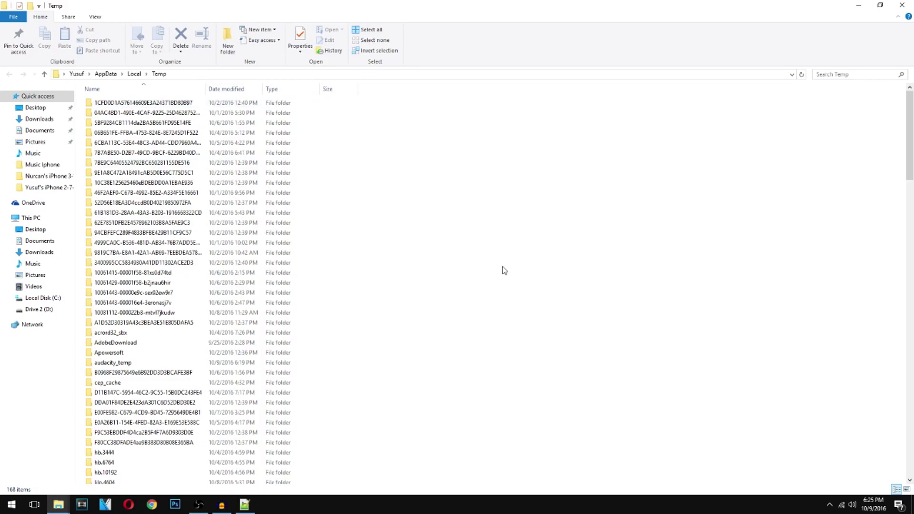
Select and delete all Temp contents, leaving the in-use audacity_temp folder in place.
key("ctrl+a")
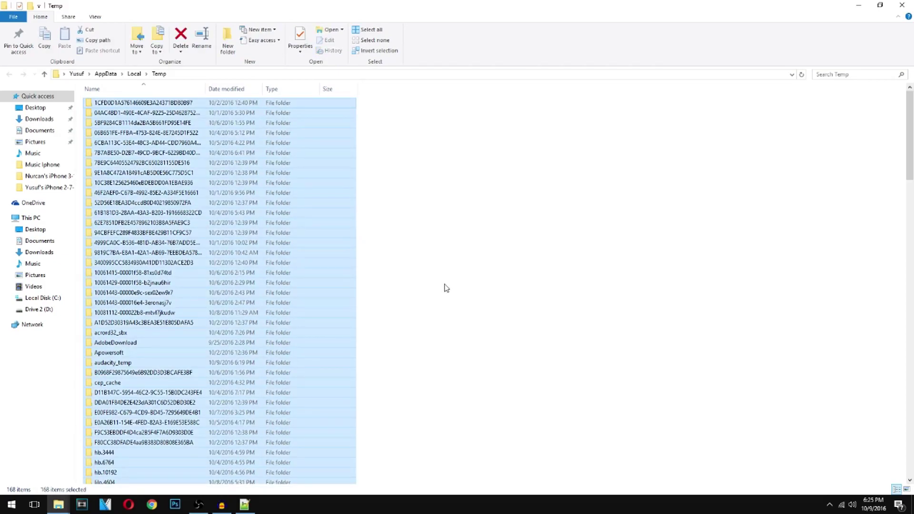
key("Delete")
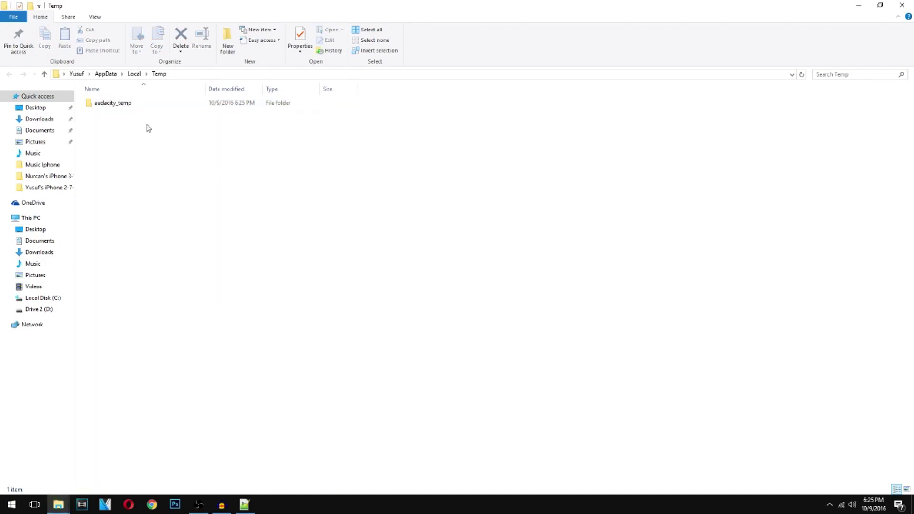
right_click(122, 102)
left_click(519, 190)
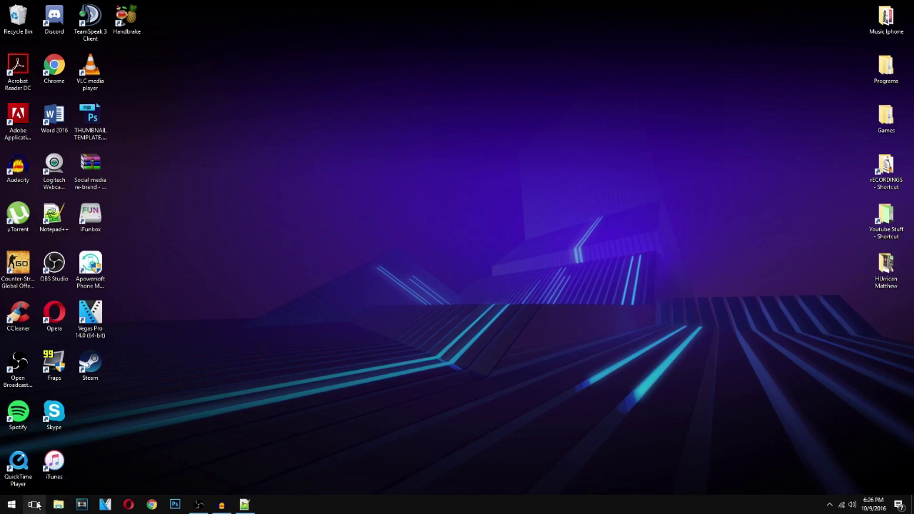
Open File Explorer via a Start search for 'file' and go to This PC.
left_click(58, 505)
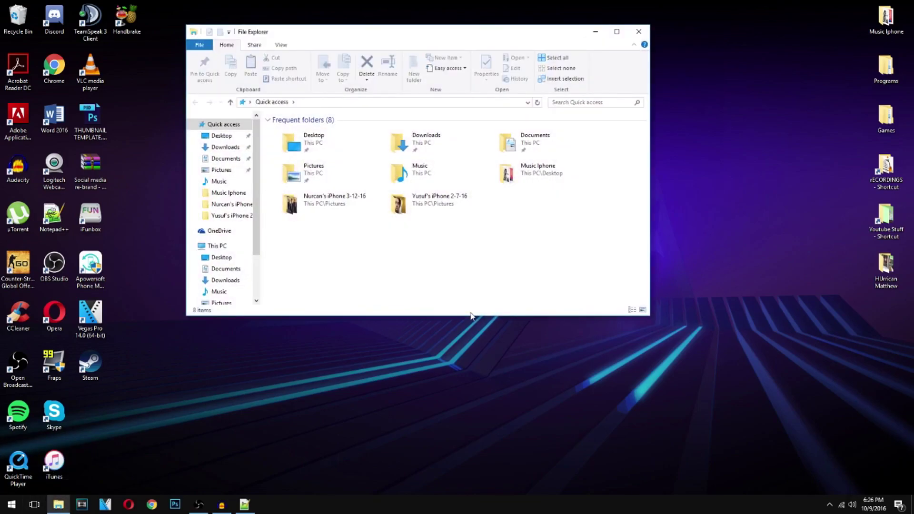
key("super")
type("file")
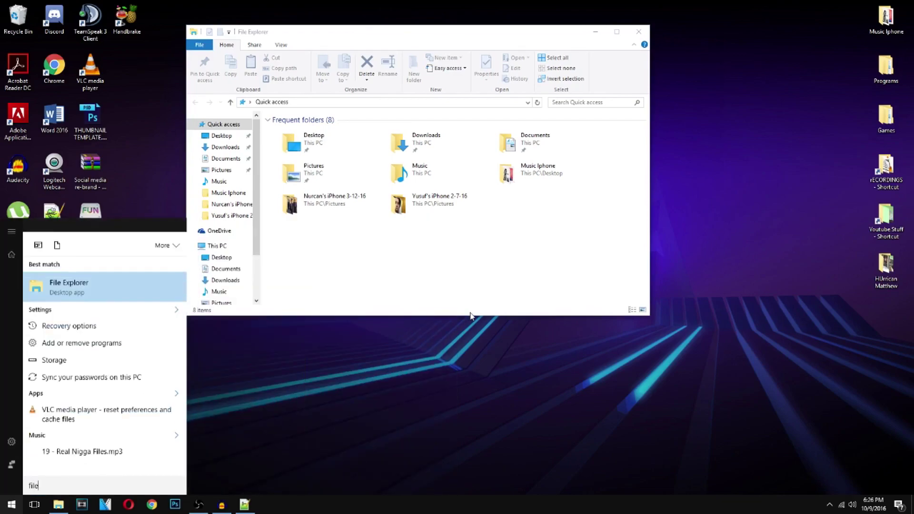
left_click(85, 272)
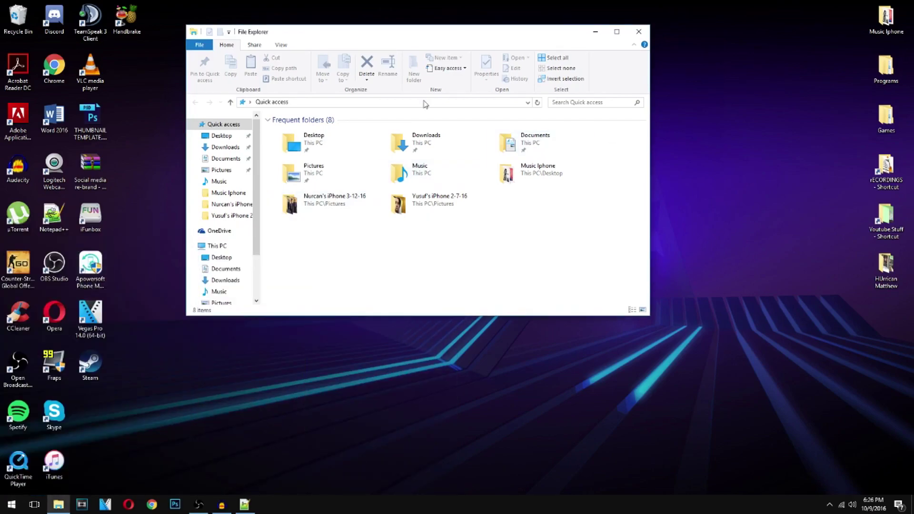
scroll(231, 271, "down", 2)
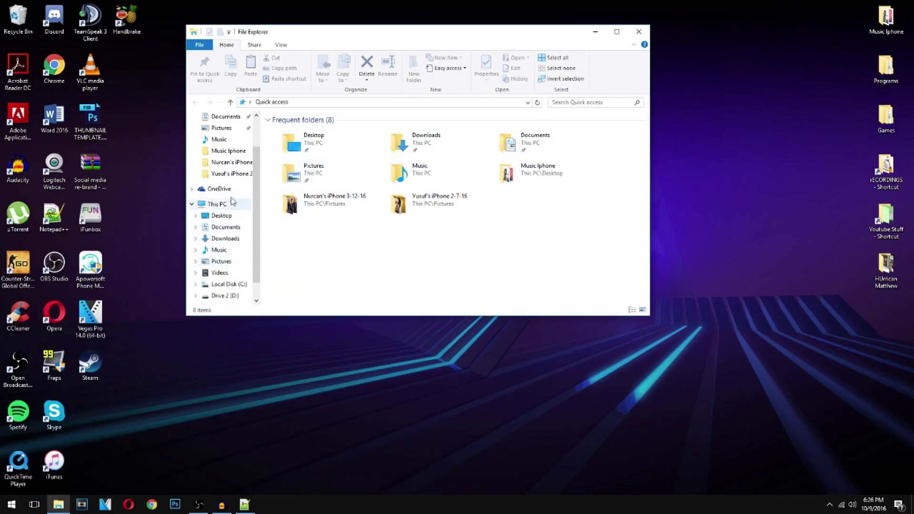
left_click(218, 204)
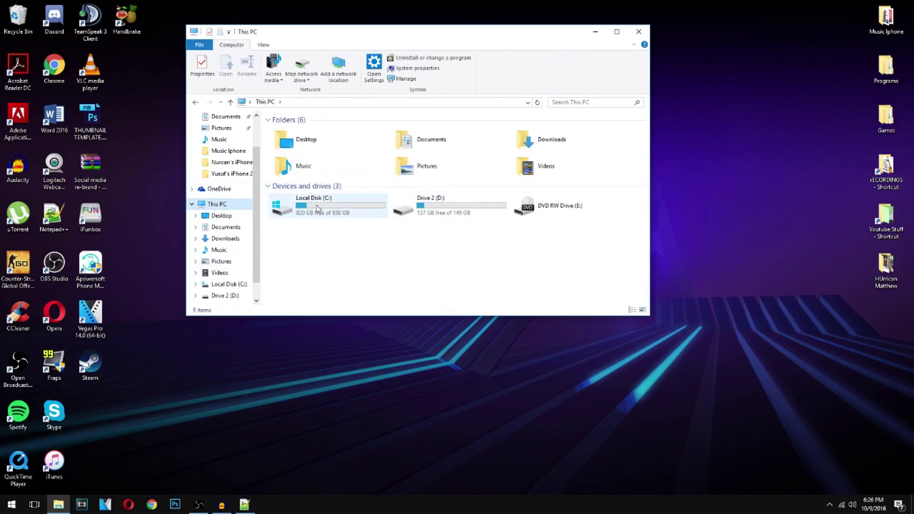
Open Local Disk (C:) Properties and move the dialog up and left.
right_click(317, 207)
left_click(318, 209)
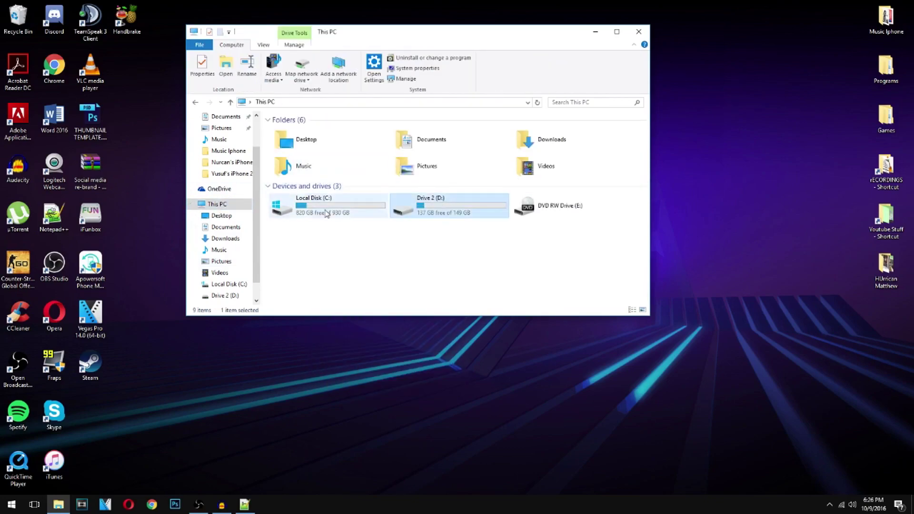
right_click(319, 208)
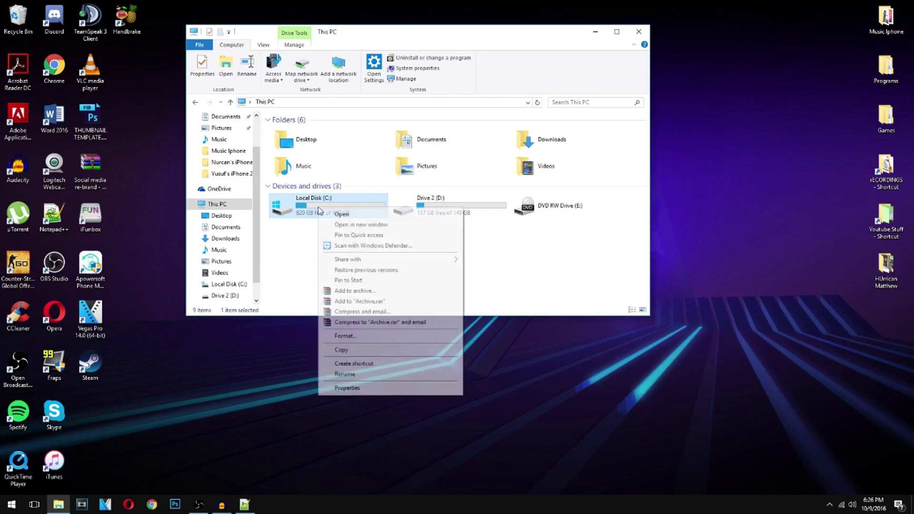
left_click(352, 387)
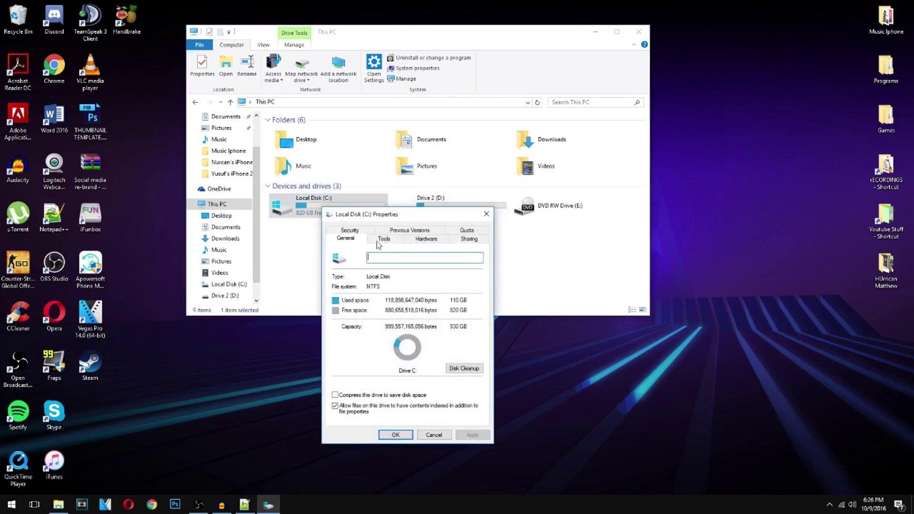
left_click_drag(406, 215, 339, 90)
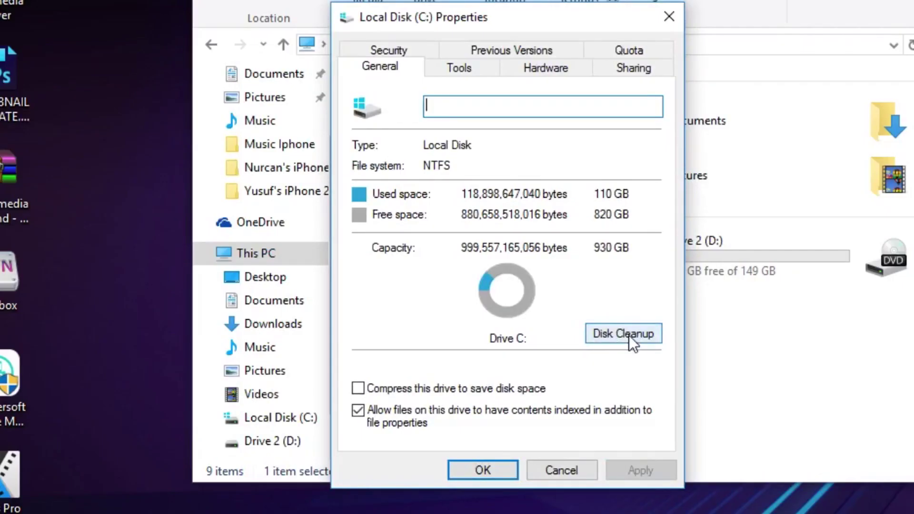
Start Disk Cleanup on drive C and include the Recycle Bin.
left_click(629, 335)
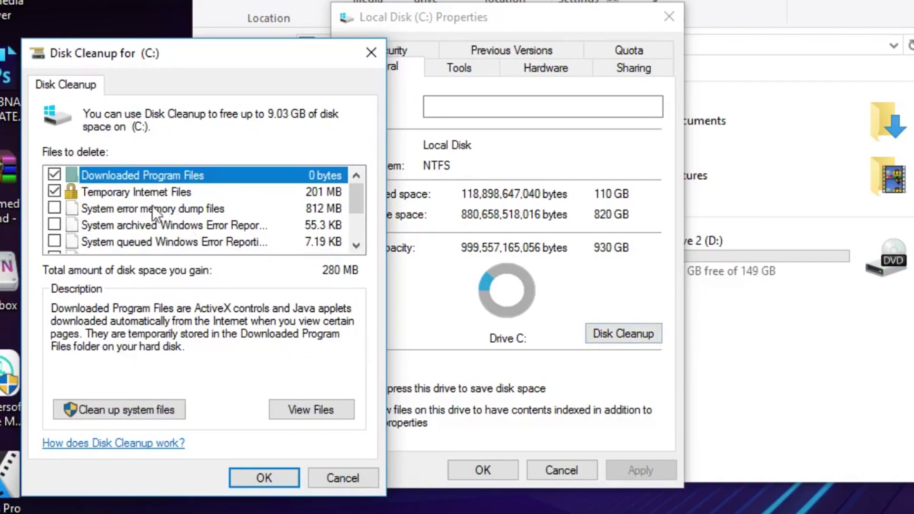
scroll(105, 210, "down", 2)
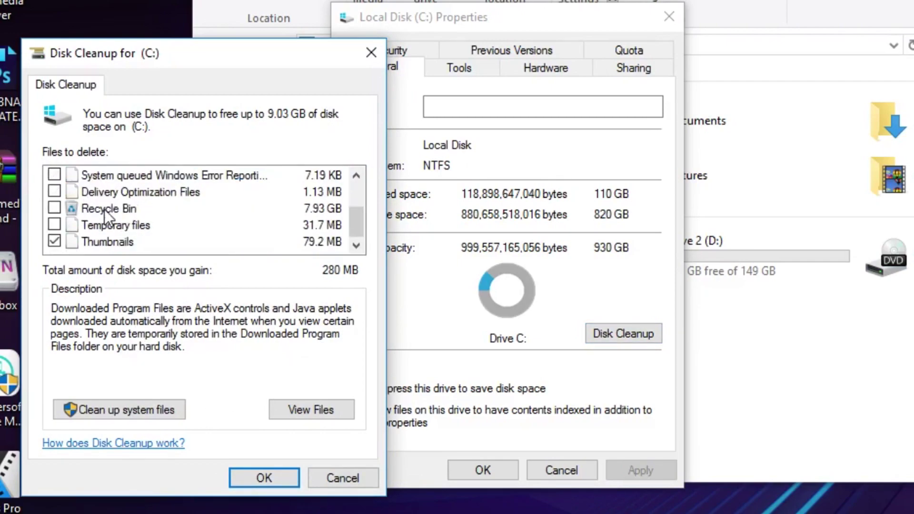
left_click(55, 209)
left_click(97, 227)
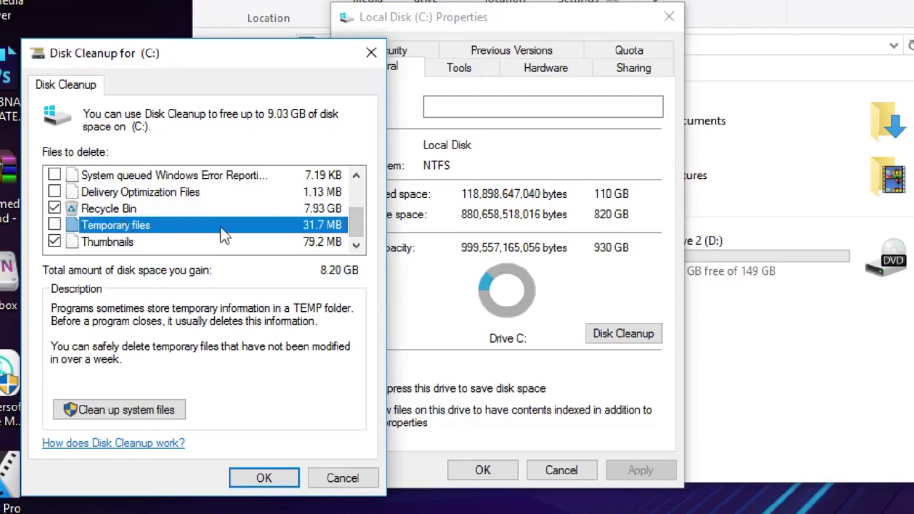
scroll(108, 228, "up", 1)
scroll(73, 219, "down", 1)
Also tick Delivery Optimization Files, queued and archived error reports and memory dumps, then delete permanently.
left_click(51, 193)
scroll(74, 208, "up", 1)
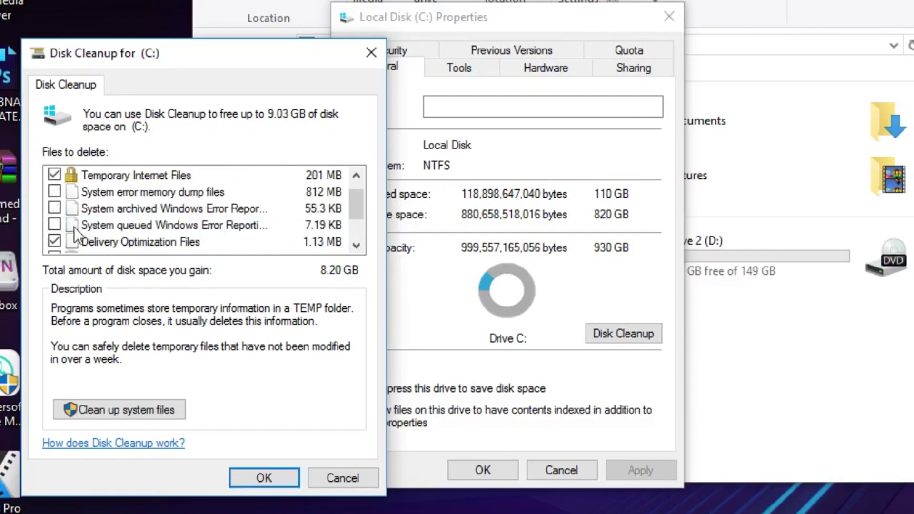
left_click(54, 175)
left_click(54, 209)
left_click(54, 191)
scroll(158, 210, "up", 1)
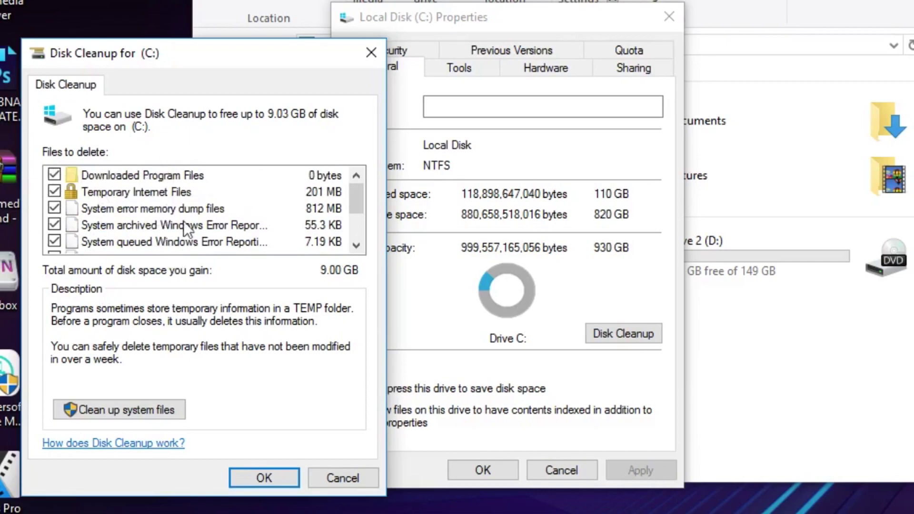
scroll(184, 221, "down", 2)
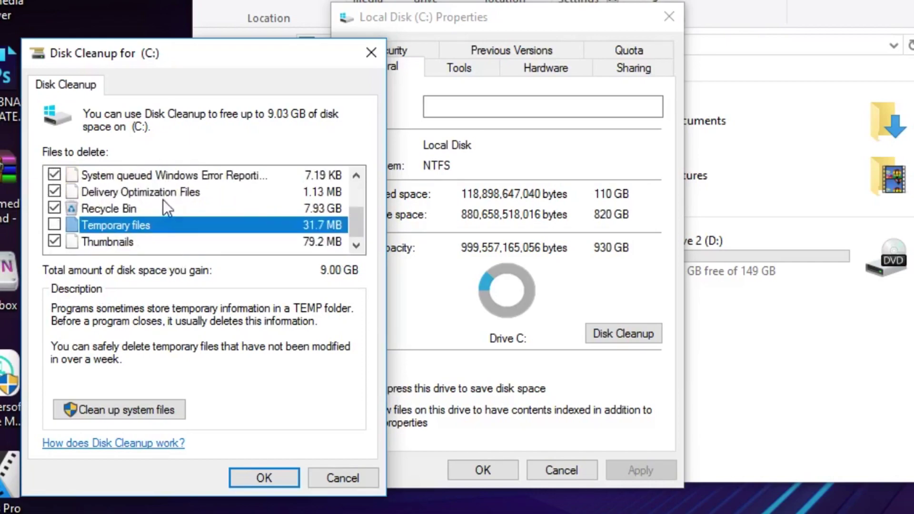
left_click(284, 474)
left_click(742, 368)
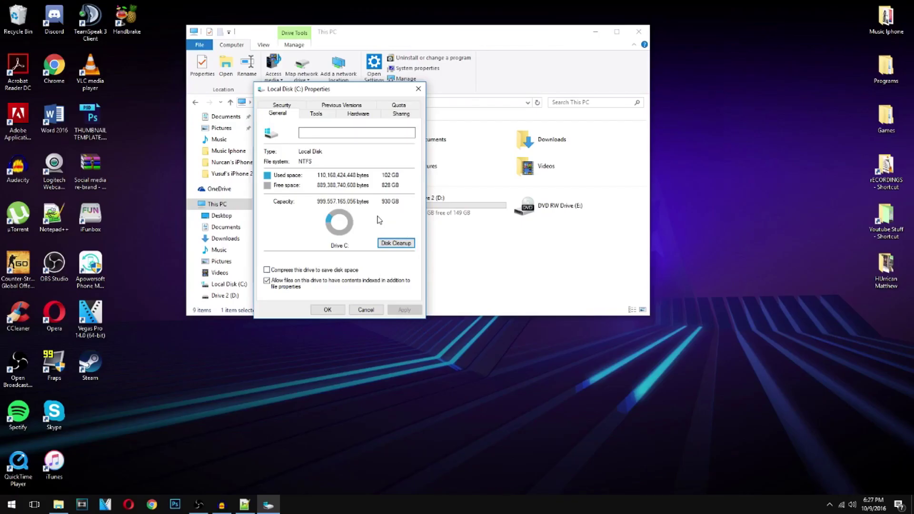
Run Check > Scan drive on C from the Tools tab, then cancel the scan.
left_click(321, 115)
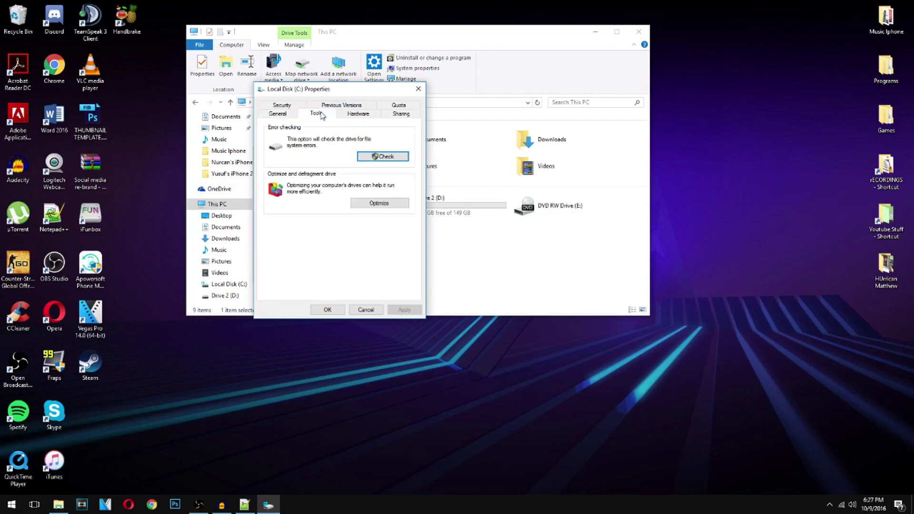
left_click(393, 159)
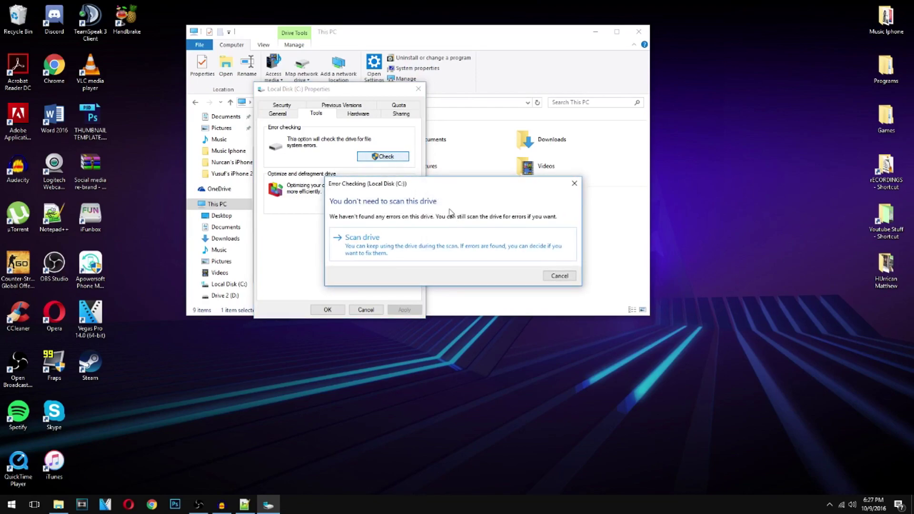
left_click(425, 255)
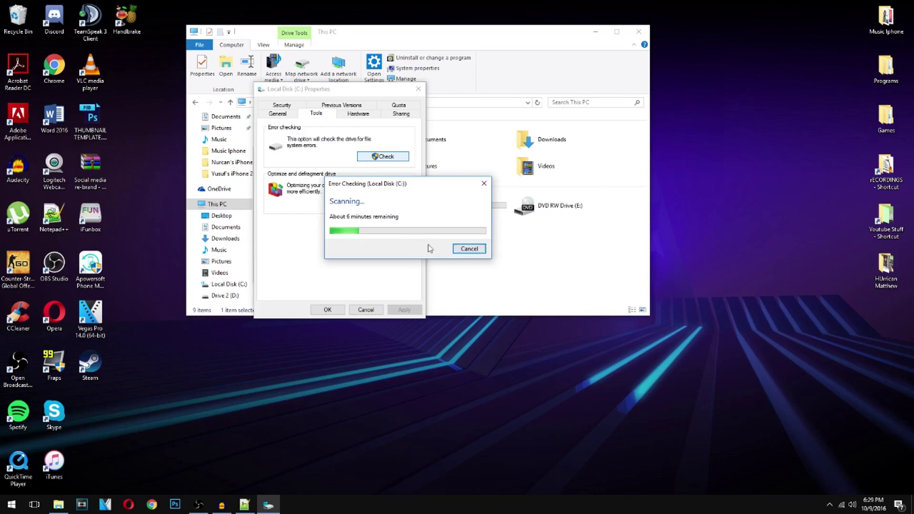
left_click(468, 249)
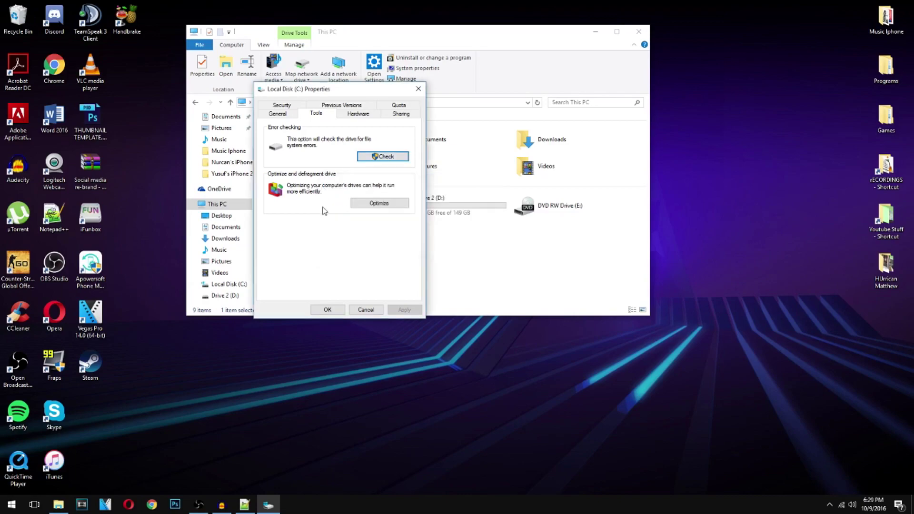
In Optimize Drives, review drive C and the Windows RE tools drive, both 0% fragmented.
left_click(382, 204)
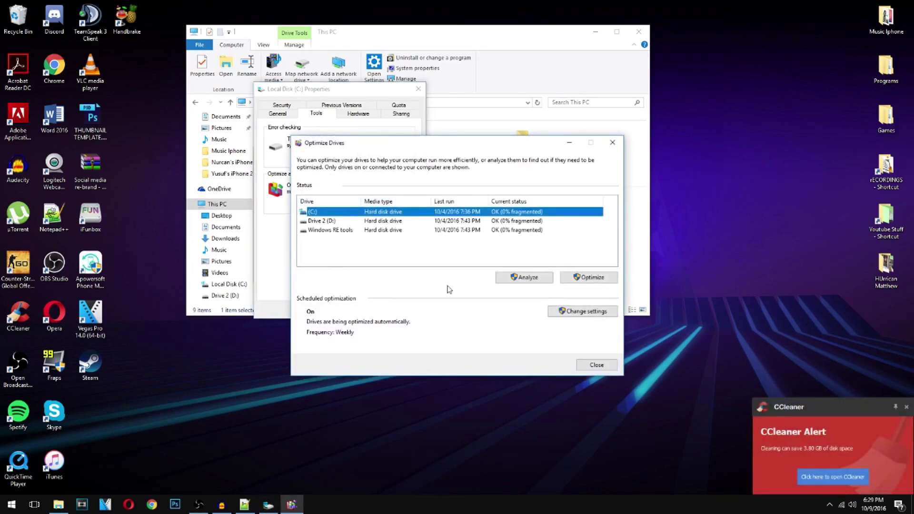
left_click(540, 229)
left_click(521, 212)
left_click(523, 230)
left_click(524, 214)
left_click(519, 230)
left_click(511, 213)
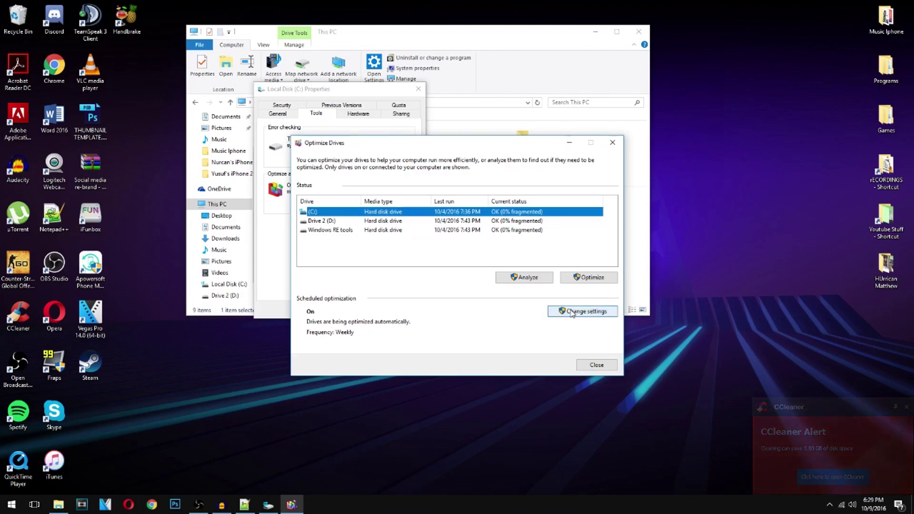
Confirm the optimization schedule stays Weekly and check the scheduled drives, then close without changes.
left_click(591, 313)
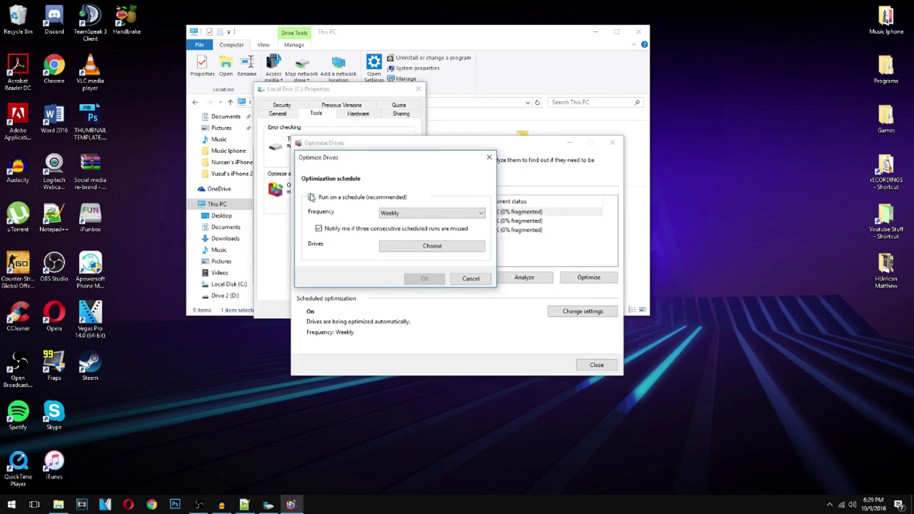
left_click(404, 213)
left_click(426, 217)
left_click(431, 253)
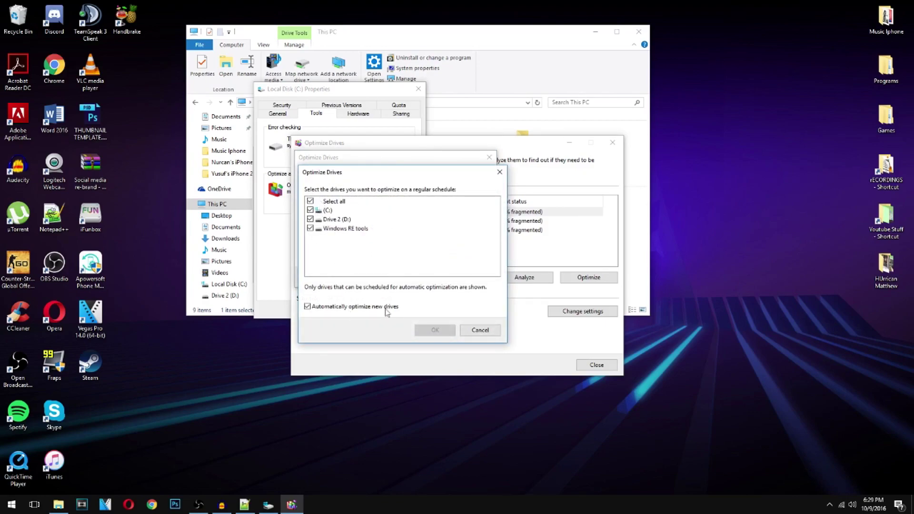
left_click(476, 328)
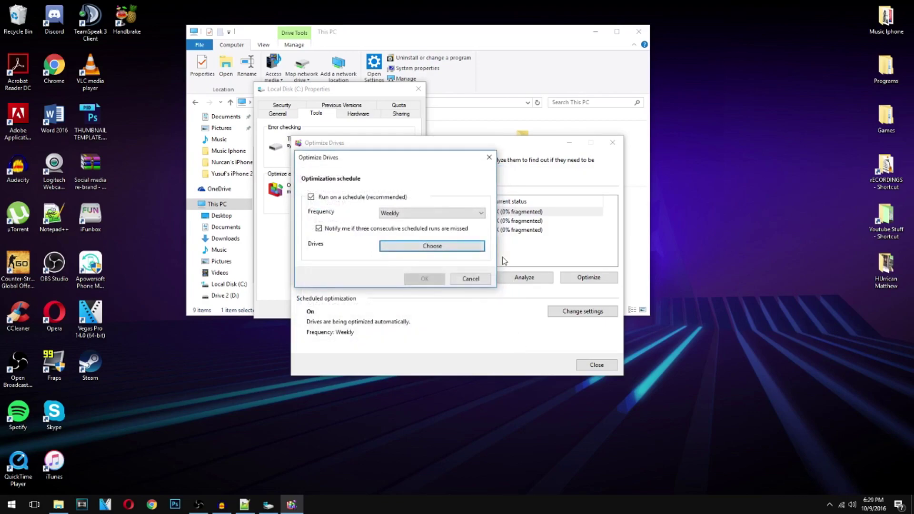
left_click(470, 280)
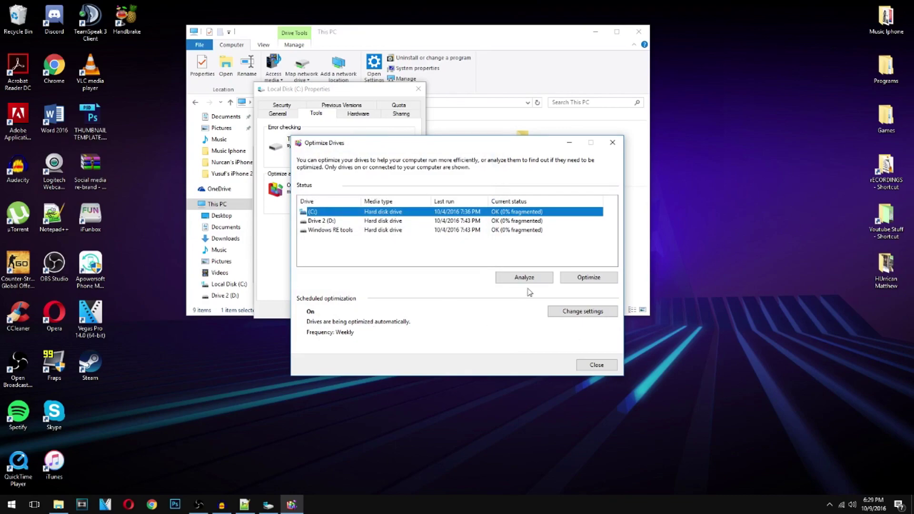
left_click(600, 365)
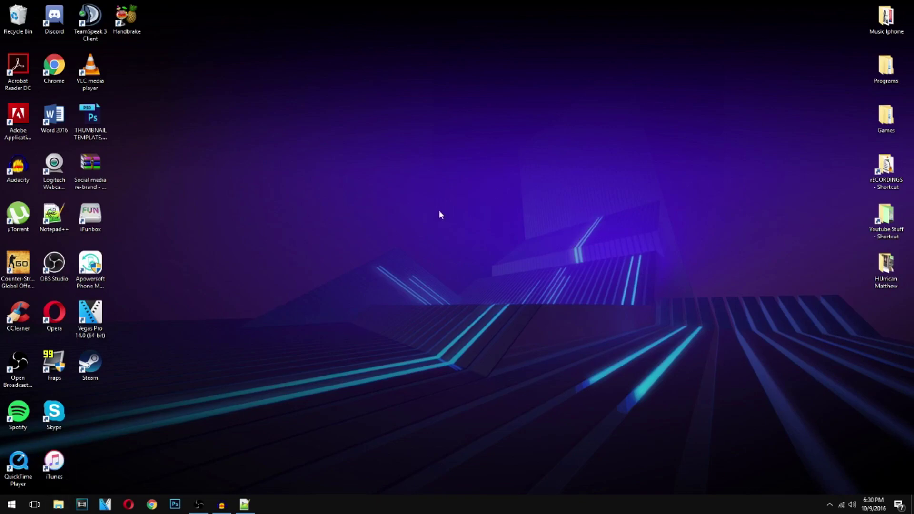
Go from Control Panel's System and Security > System to Advanced system settings' Performance Options.
right_click(12, 504)
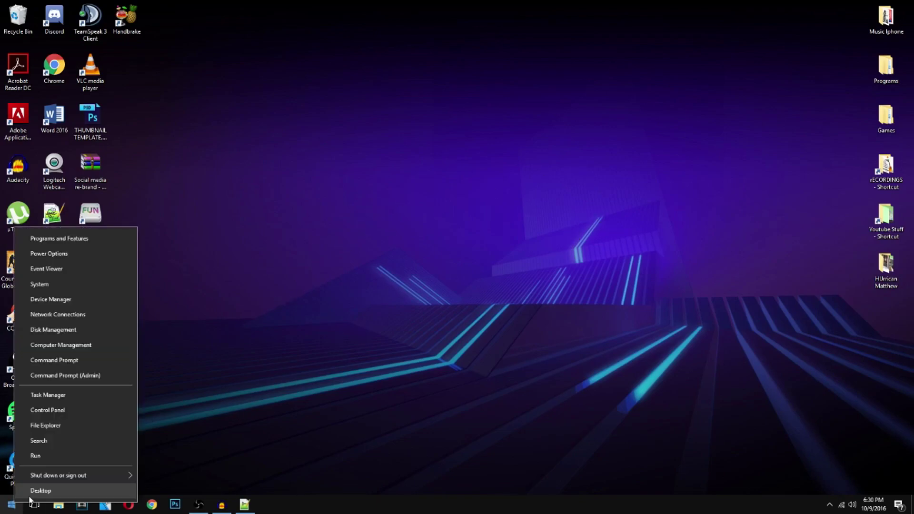
left_click(87, 415)
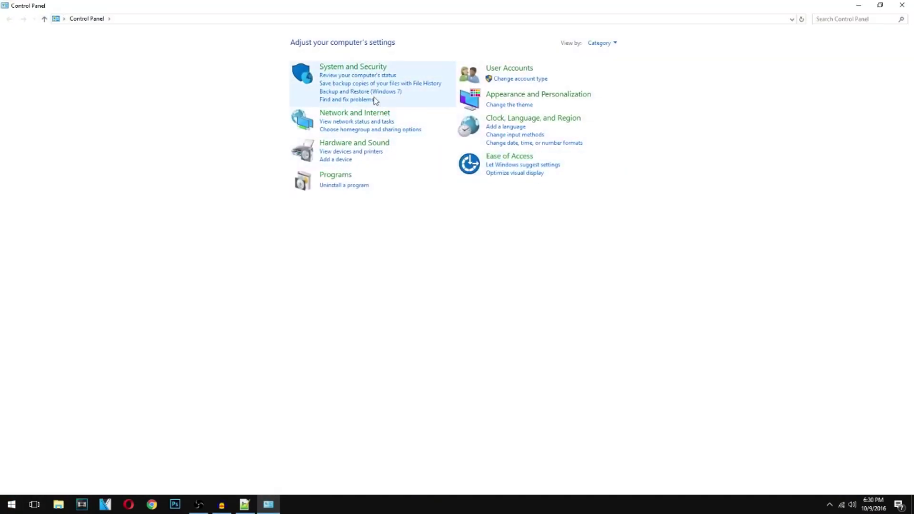
left_click(361, 68)
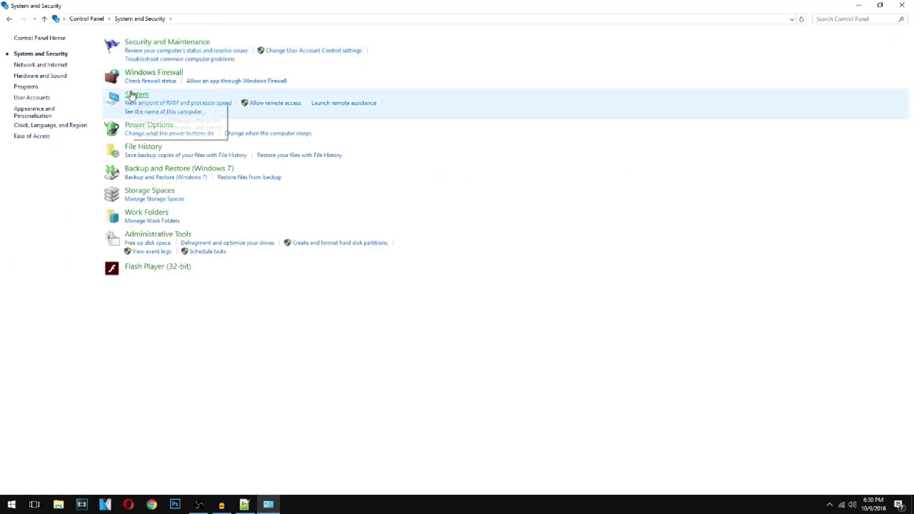
left_click(132, 94)
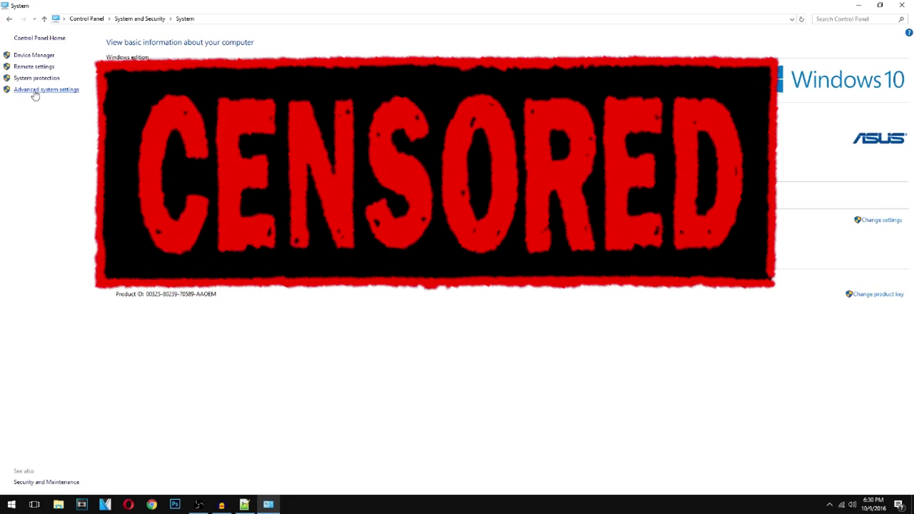
left_click(36, 91)
left_click_drag(104, 21, 372, 81)
left_click(858, 5)
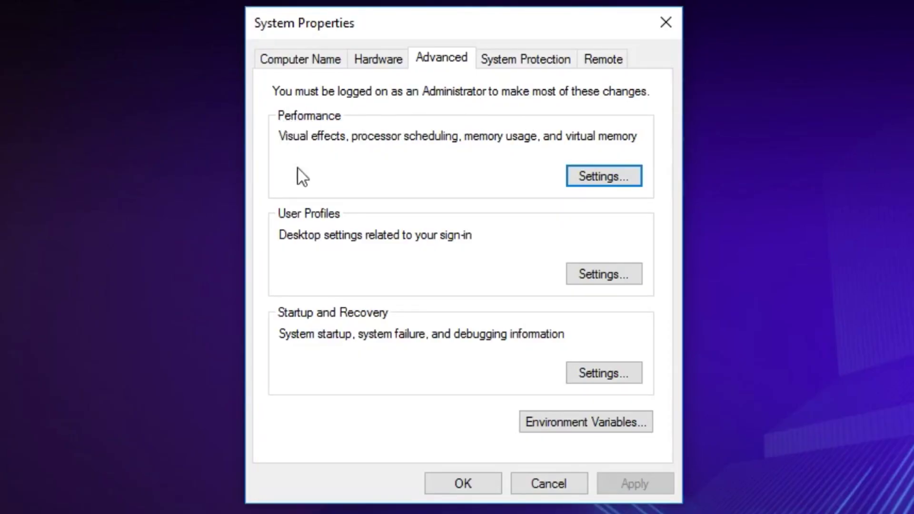
left_click(603, 181)
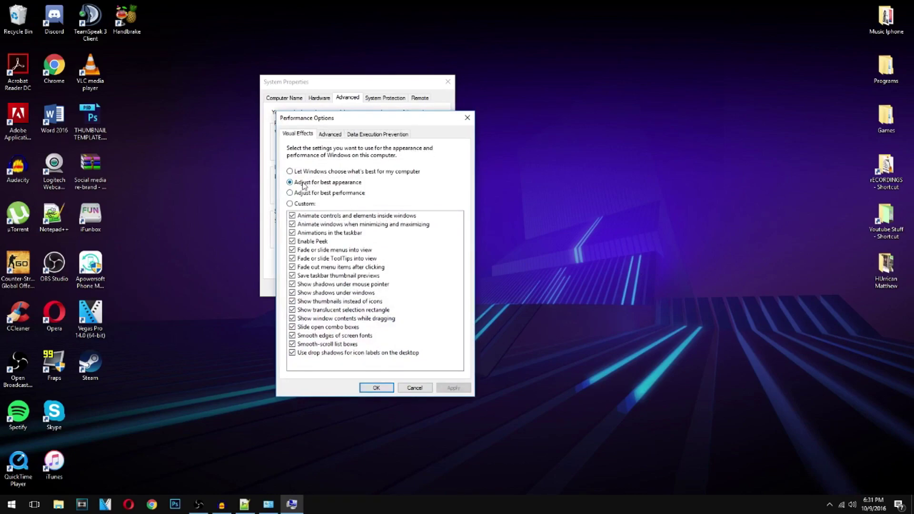
Switch Visual Effects to Adjust for best performance, then to Custom.
left_click_drag(699, 140, 617, 362)
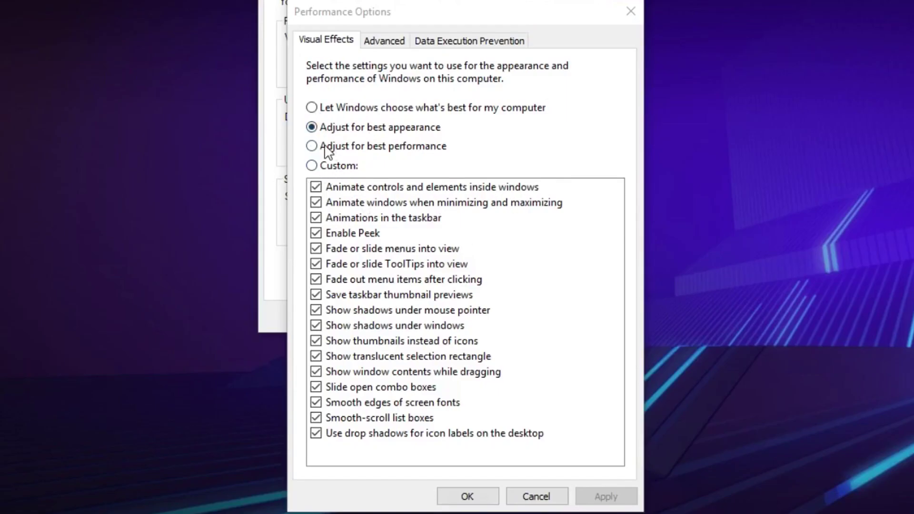
left_click(311, 146)
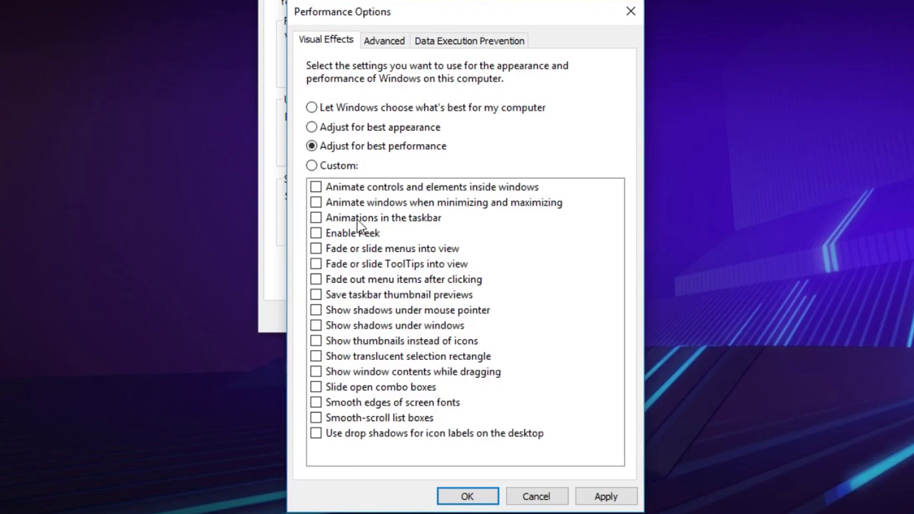
left_click(322, 167)
Enable thumbnails, shadows, menus, taskbar animations and combo boxes, then apply Adjust for best appearance.
left_click(323, 294)
left_click(317, 325)
left_click(316, 371)
left_click(330, 248)
left_click(317, 371)
left_click(333, 218)
left_click(334, 387)
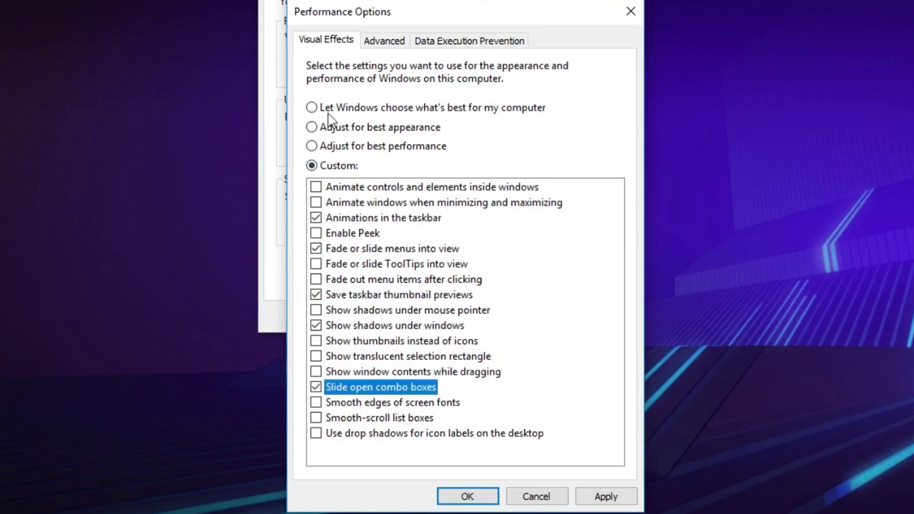
left_click(320, 127)
left_click(602, 496)
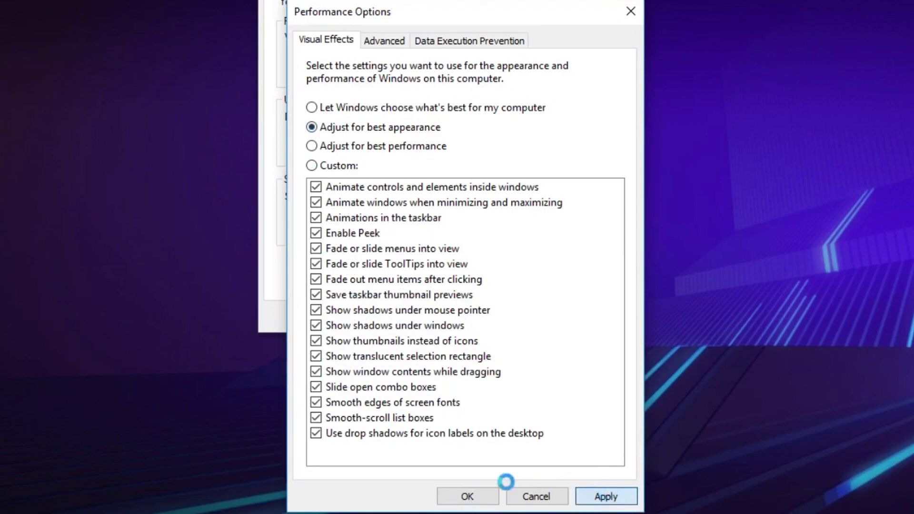